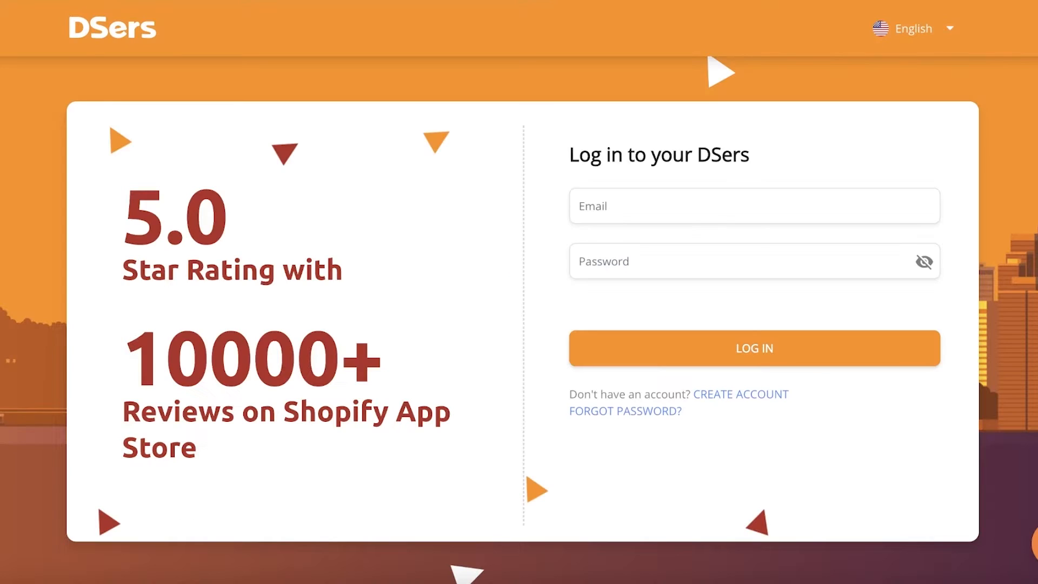
# Log in to DSers using the saved account email suggestion
pyautogui.click(661, 206)
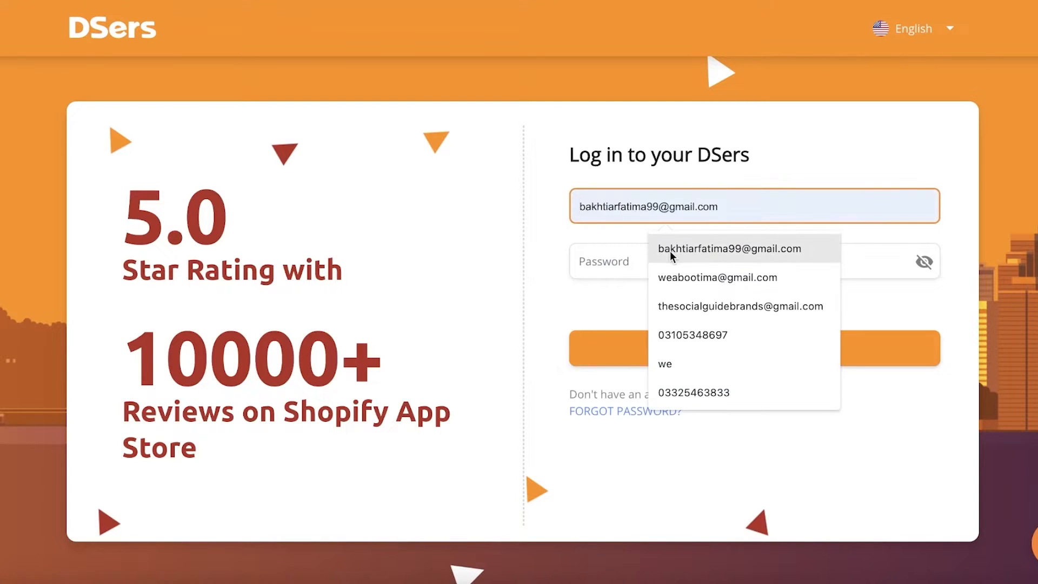
pyautogui.click(671, 253)
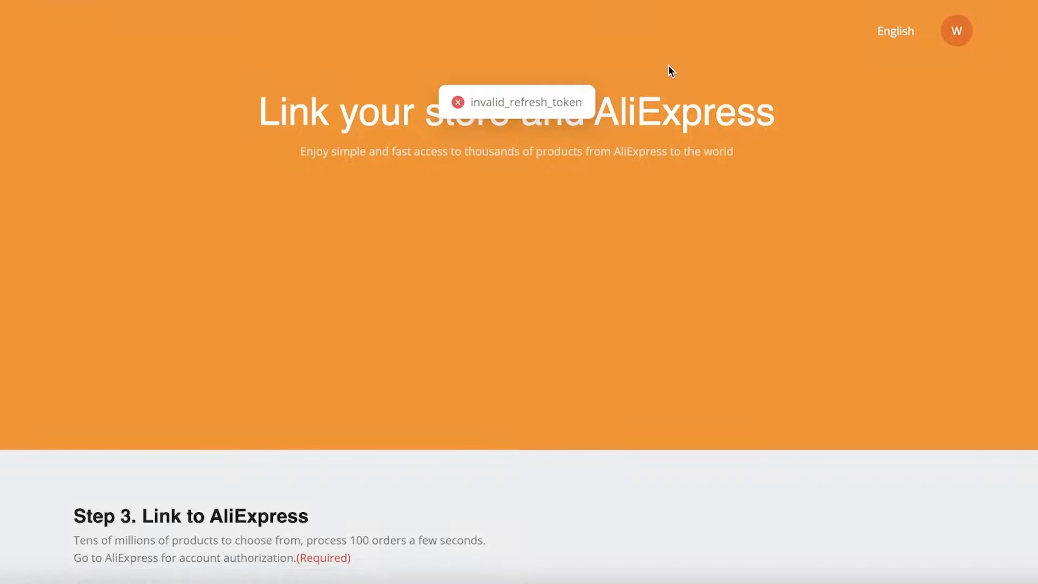
# Start linking DSers to AliExpress and sign in to the AliExpress account
pyautogui.scroll(-5, 627, 227)
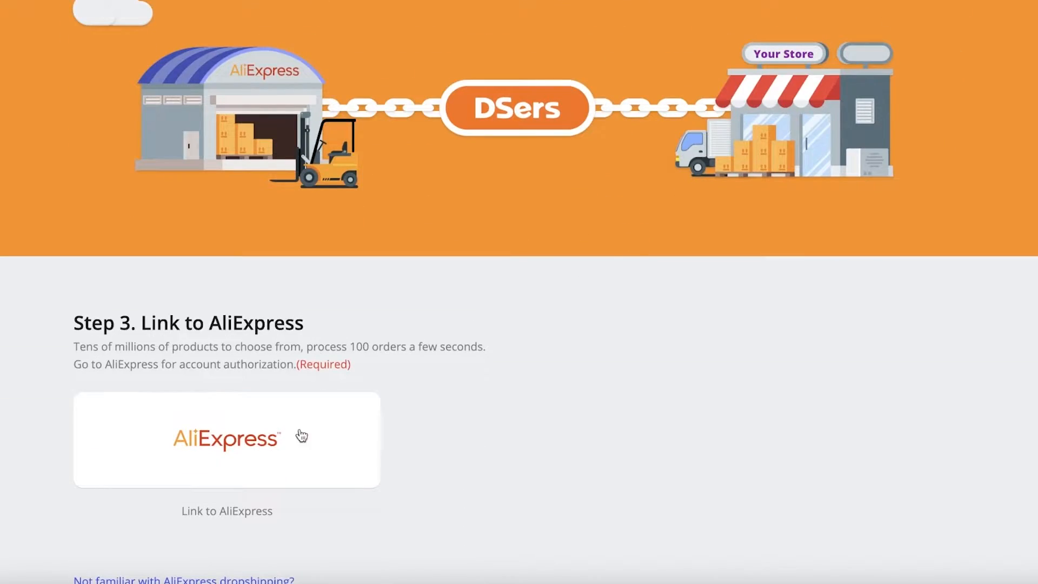
pyautogui.click(302, 436)
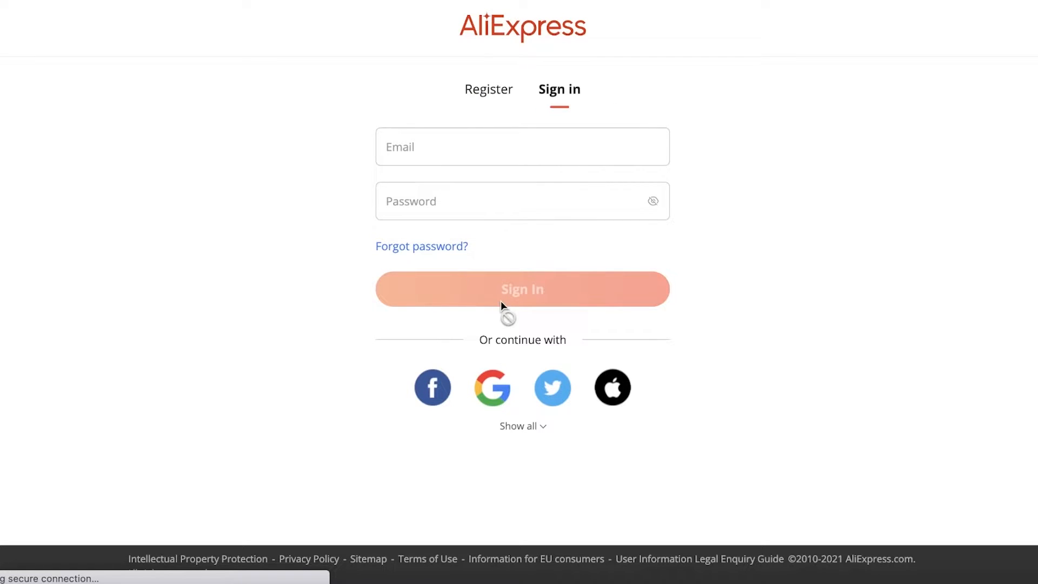
pyautogui.click(489, 266)
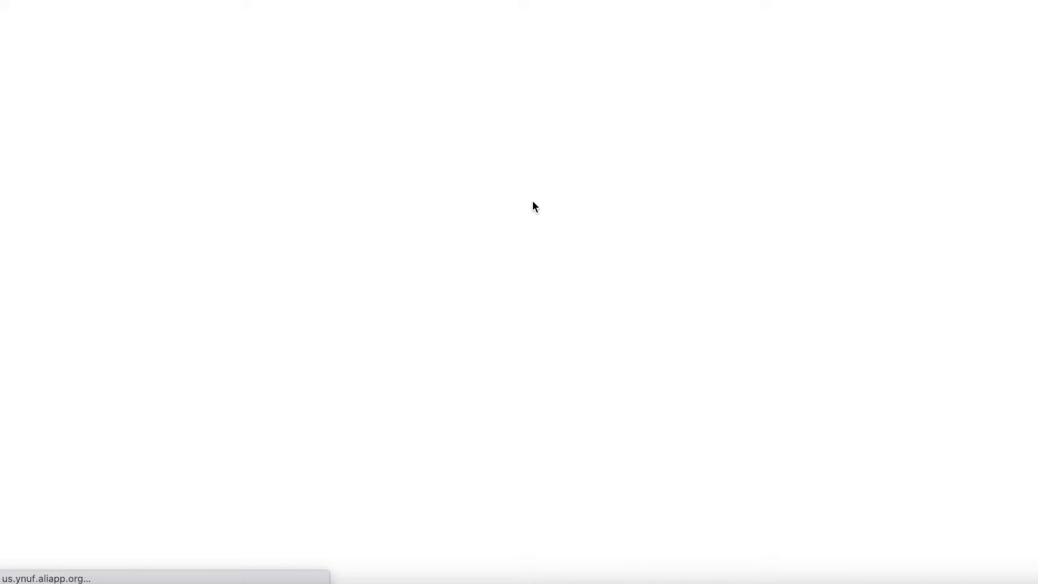
# Review the data-access authorization terms DSers requests on AliExpress
pyautogui.scroll(-3, 532, 205)
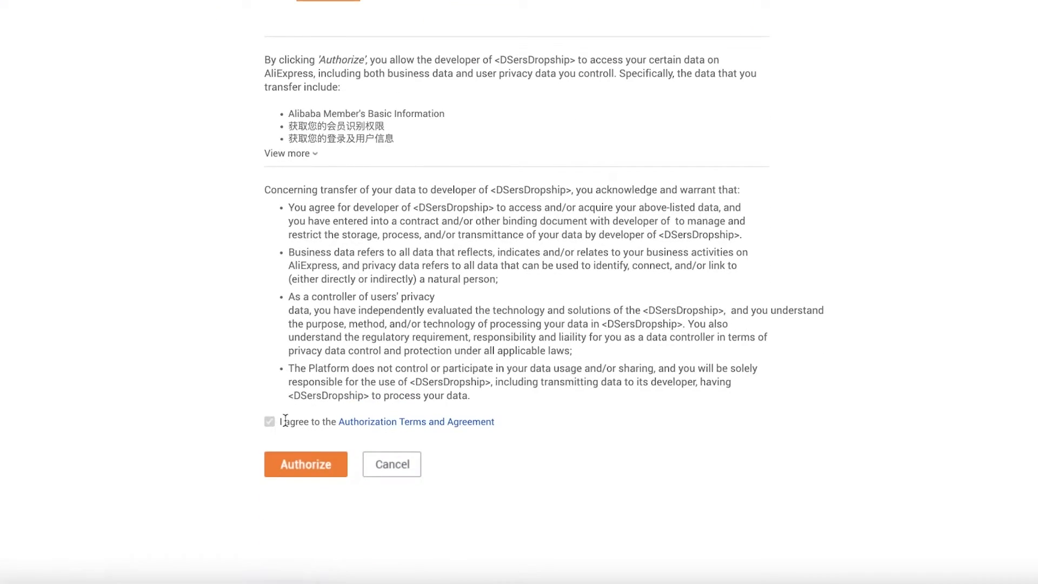
pyautogui.scroll(3, 410, 168)
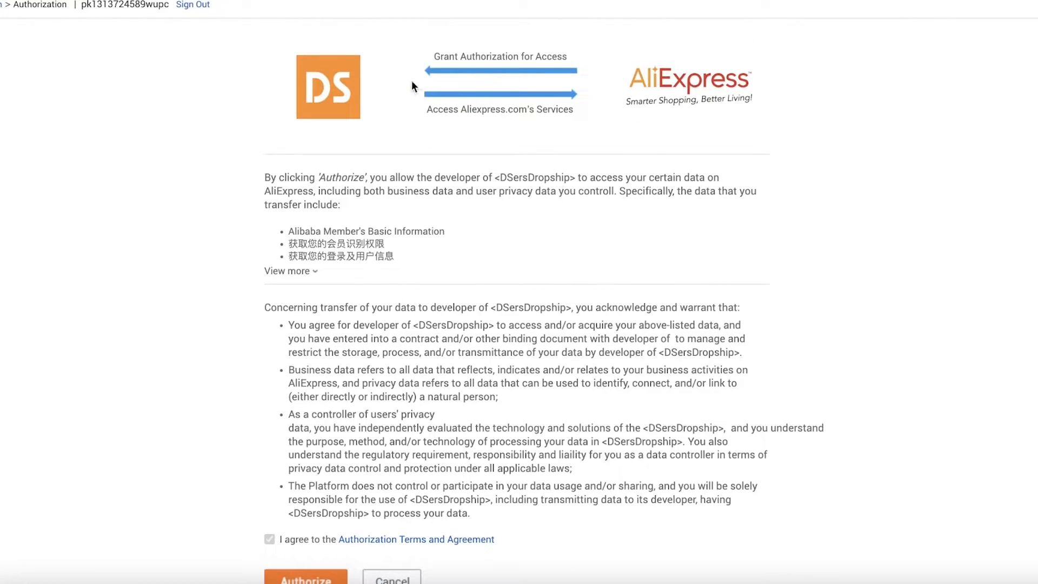
pyautogui.scroll(-3, 643, 94)
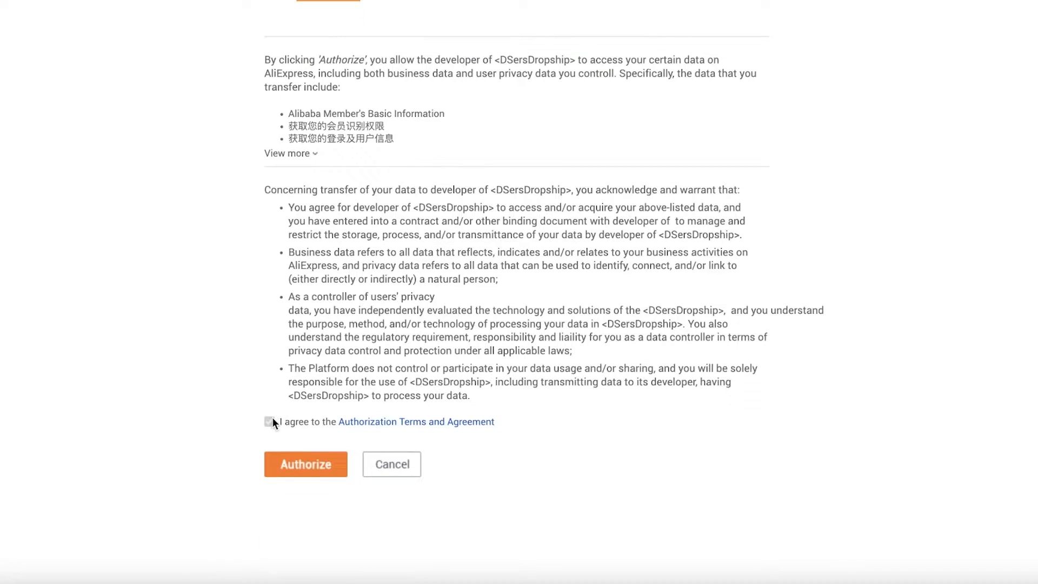
pyautogui.scroll(1, 271, 419)
pyautogui.scroll(-1, 325, 343)
pyautogui.scroll(3, 332, 219)
pyautogui.scroll(-1, 325, 238)
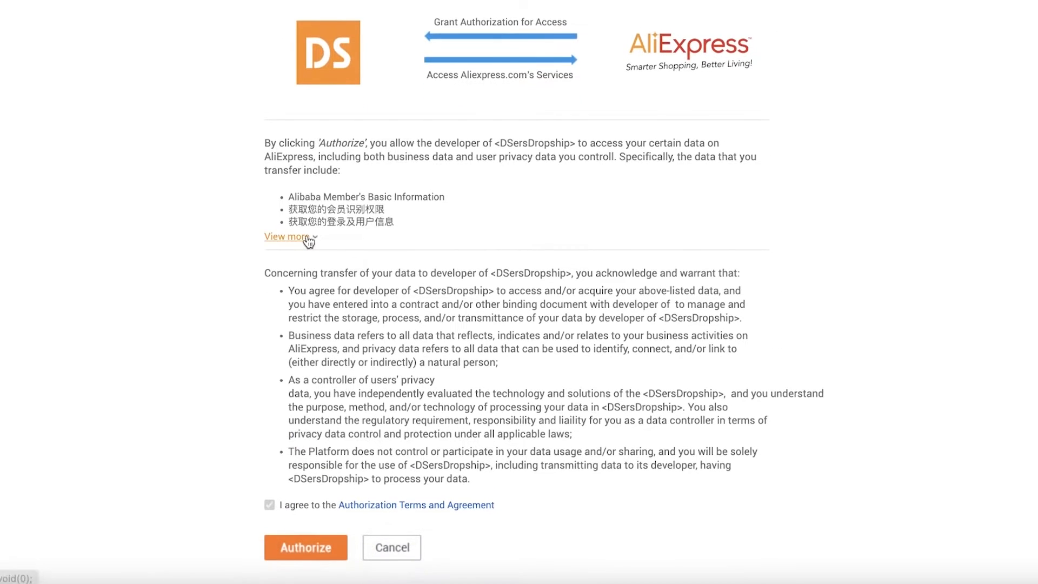
pyautogui.scroll(-2, 465, 162)
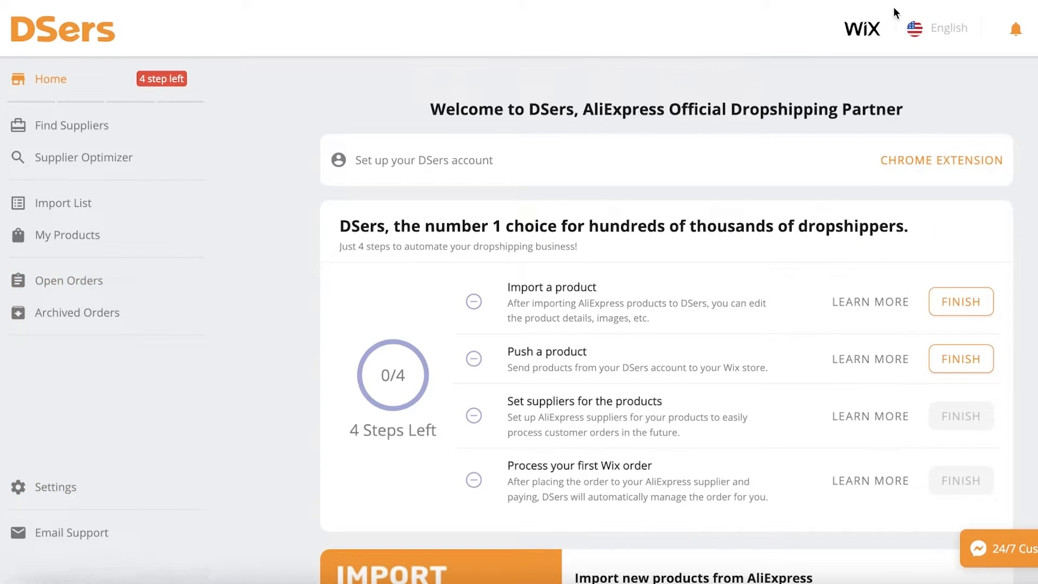
# Open the DSers store settings and delete the unauthorized Wix store Dropshipping
pyautogui.moveTo(1036, 29)
pyautogui.click(30, 492)
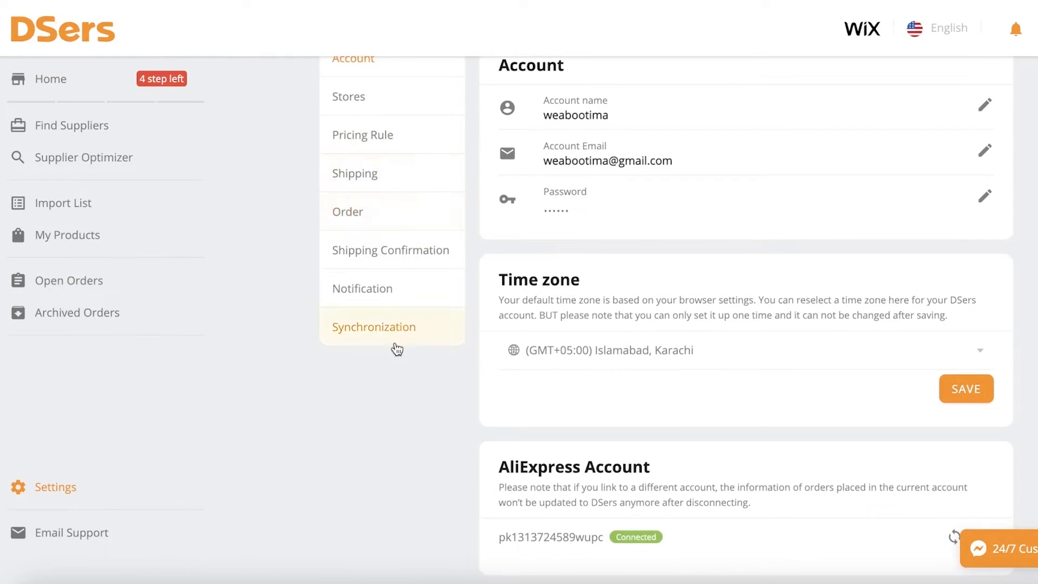
pyautogui.scroll(-1, 397, 349)
pyautogui.scroll(2, 320, 280)
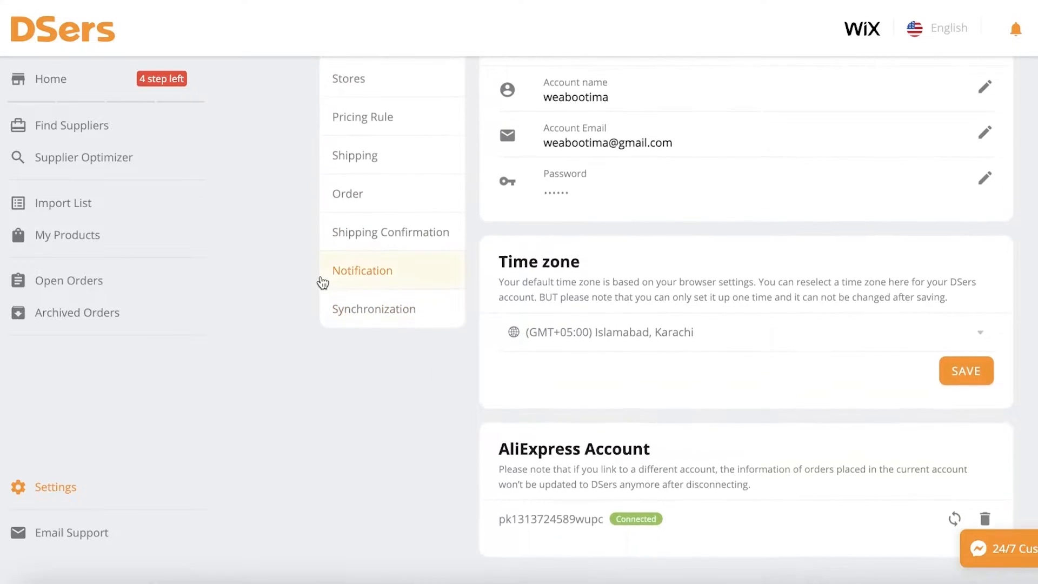
pyautogui.click(331, 103)
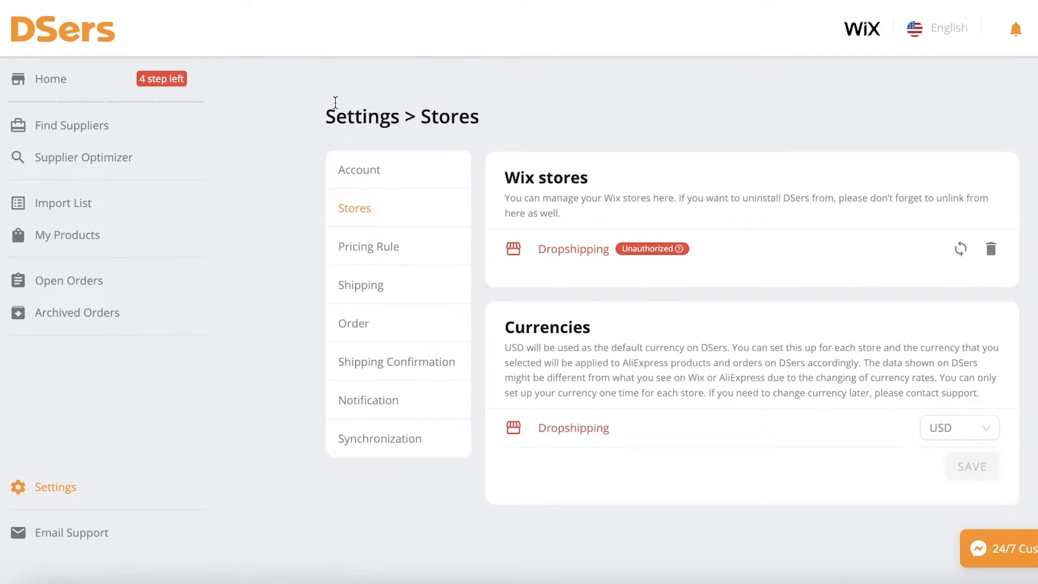
pyautogui.click(989, 250)
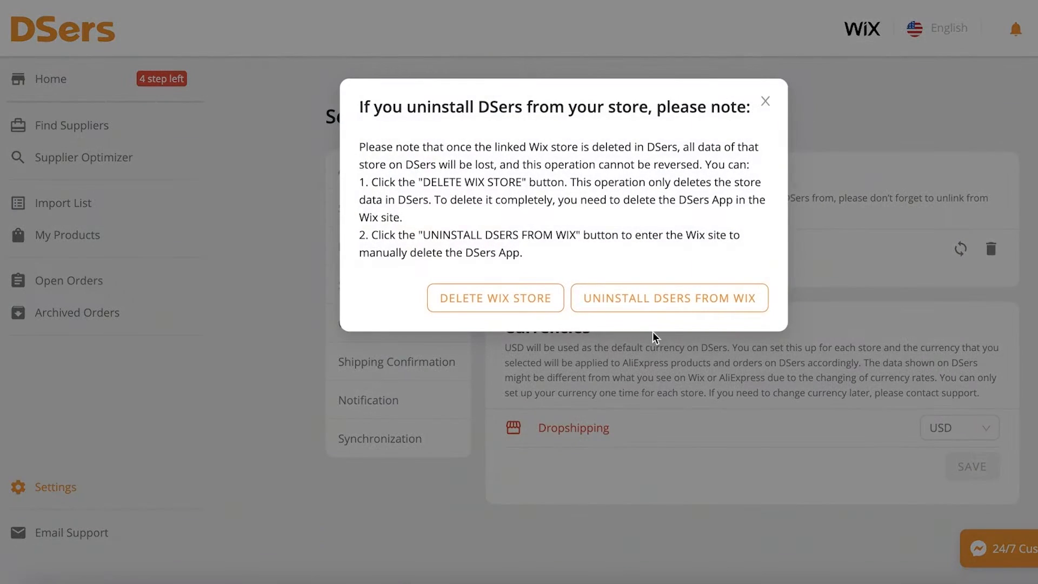
pyautogui.click(503, 302)
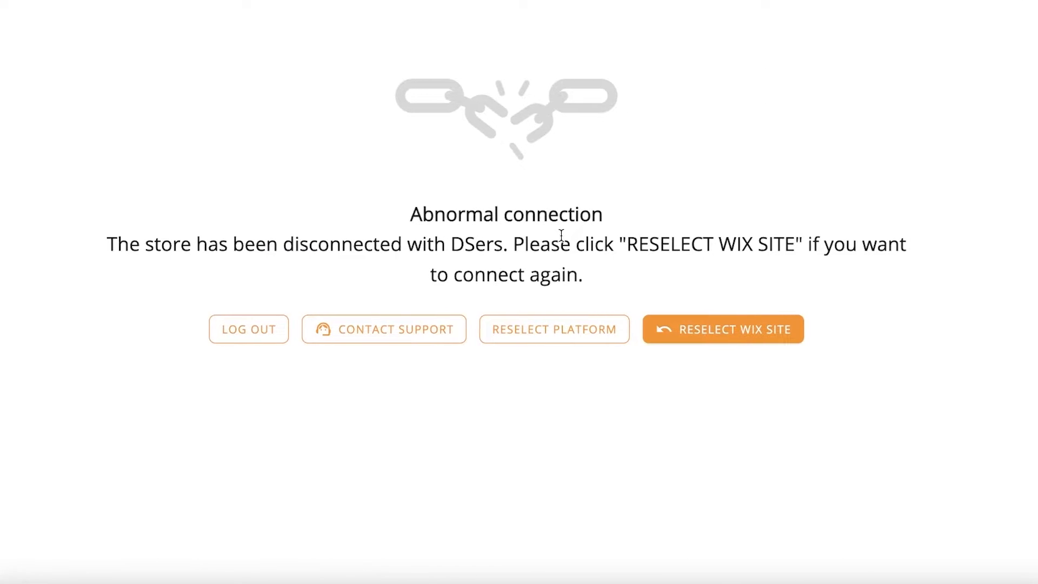
# Reselect the platform and choose to link a Shopify store
pyautogui.click(509, 334)
pyautogui.scroll(-1, 481, 146)
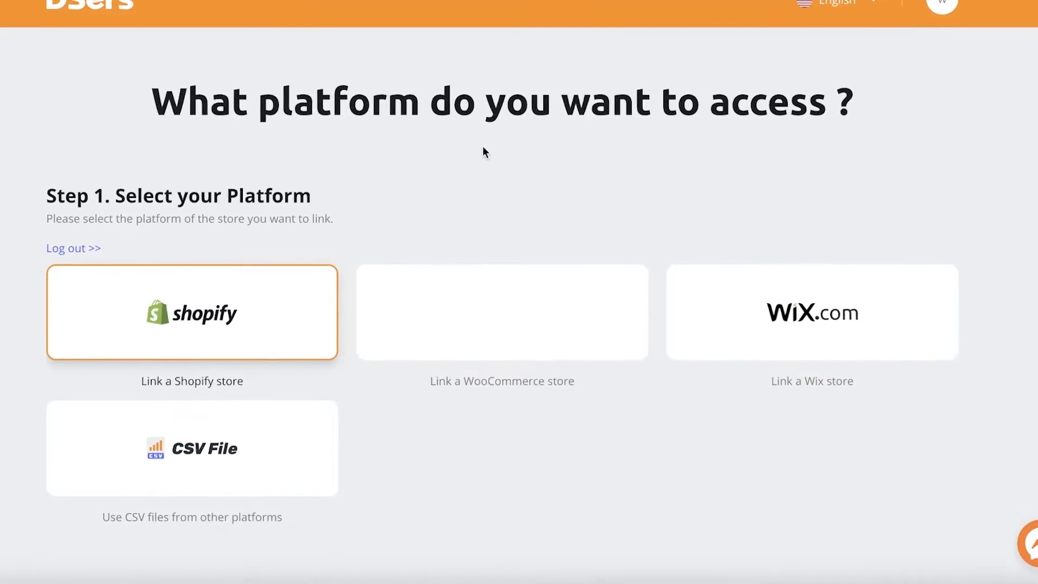
pyautogui.click(196, 315)
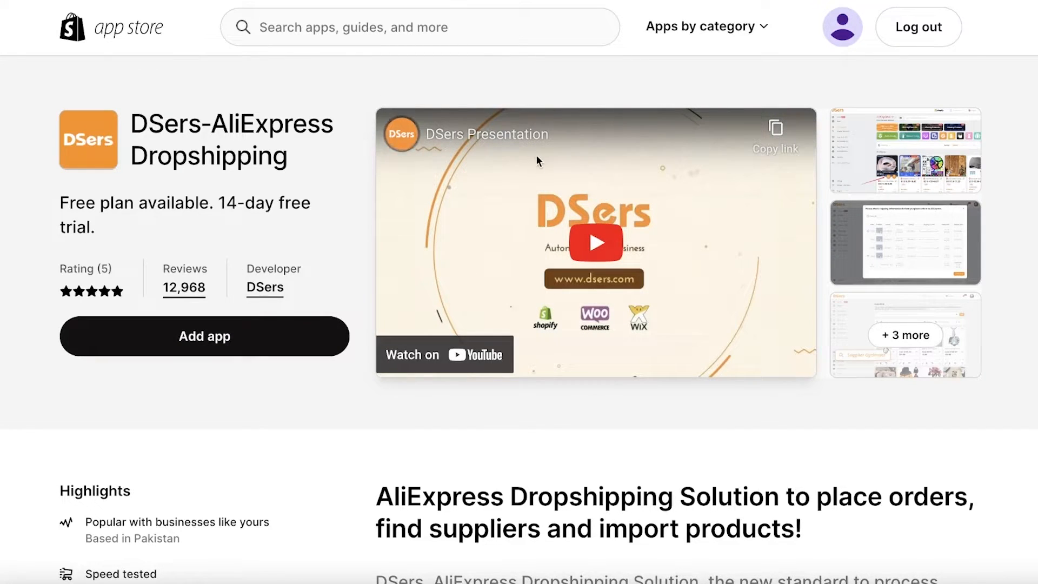
# Add and install the DSers-AliExpress Dropshipping app on the Shopify store
pyautogui.click(222, 338)
pyautogui.click(200, 338)
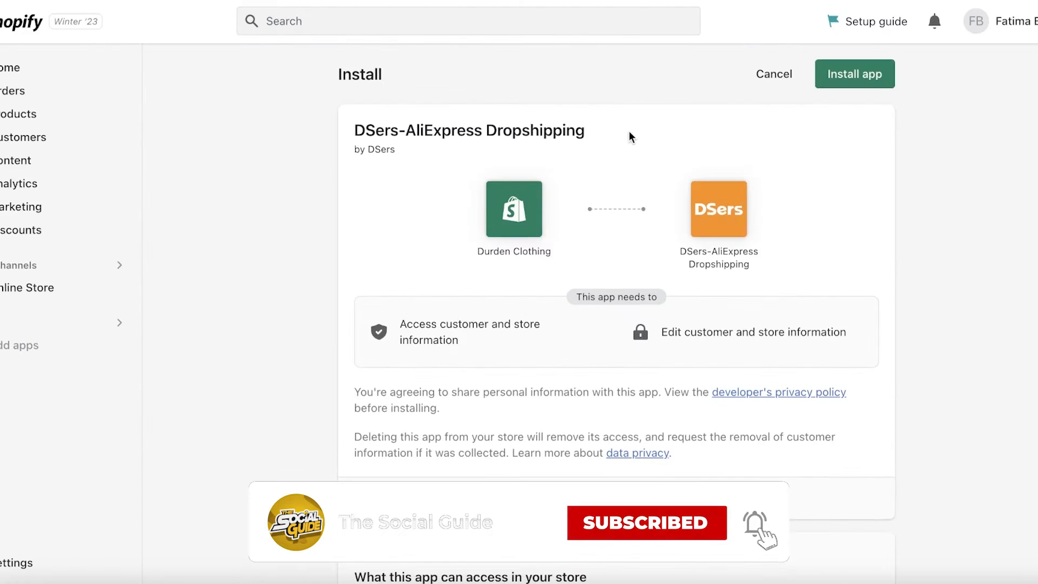
pyautogui.scroll(-8, 691, 201)
pyautogui.scroll(8, 689, 202)
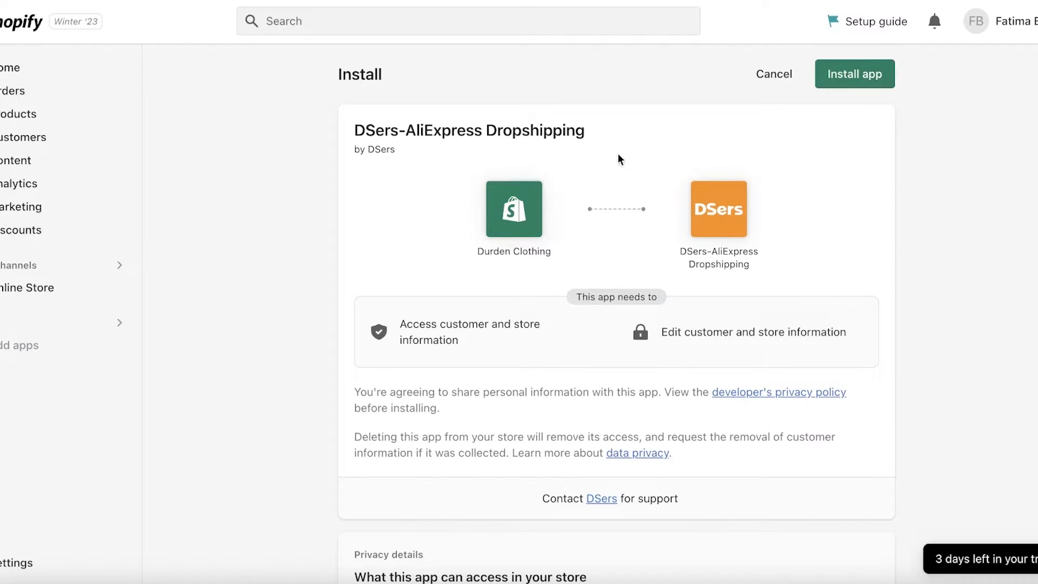
pyautogui.click(864, 87)
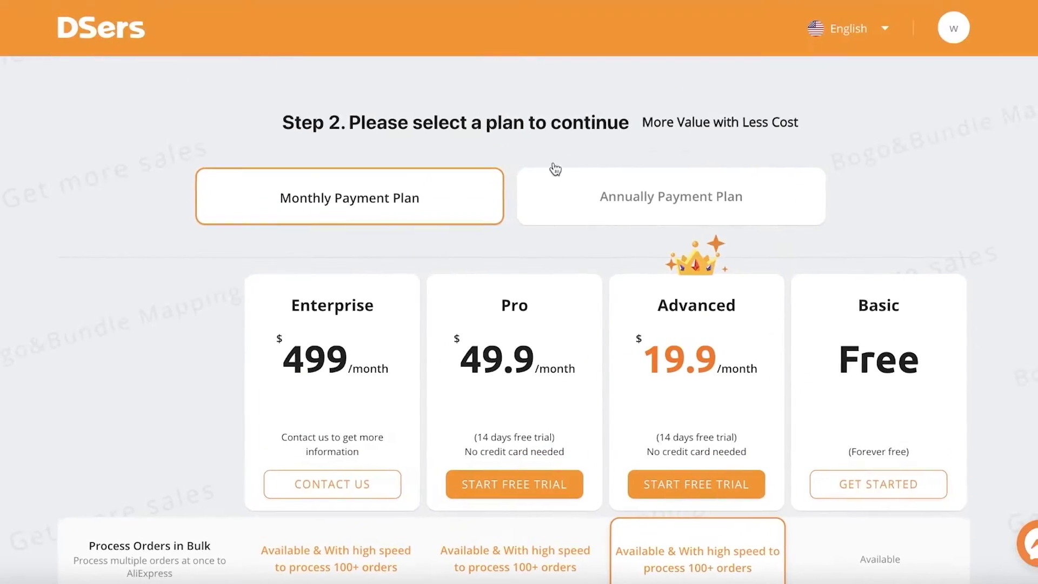
# Choose the free Basic plan to continue
pyautogui.scroll(-10, 931, 202)
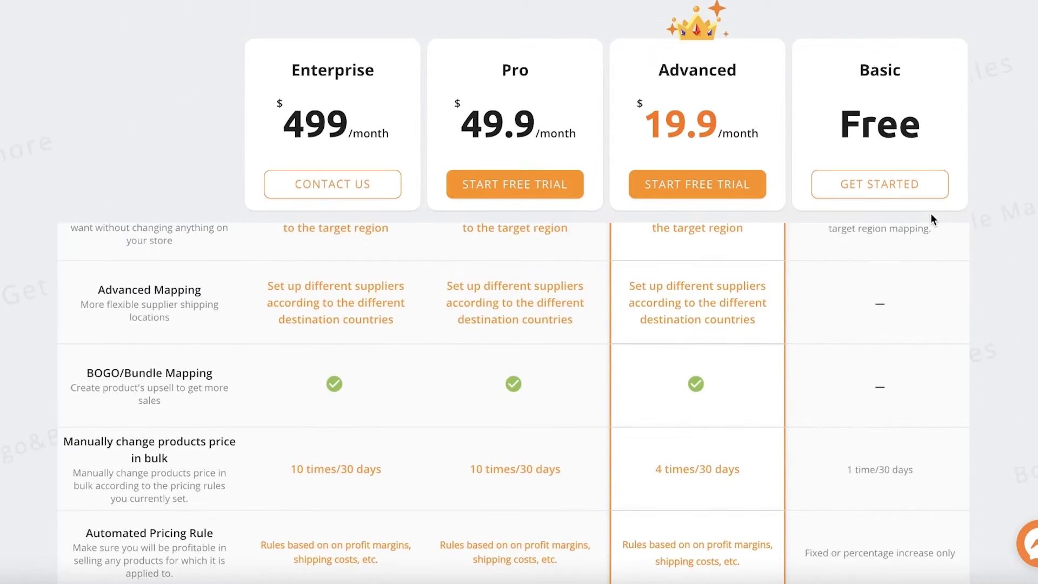
pyautogui.click(876, 185)
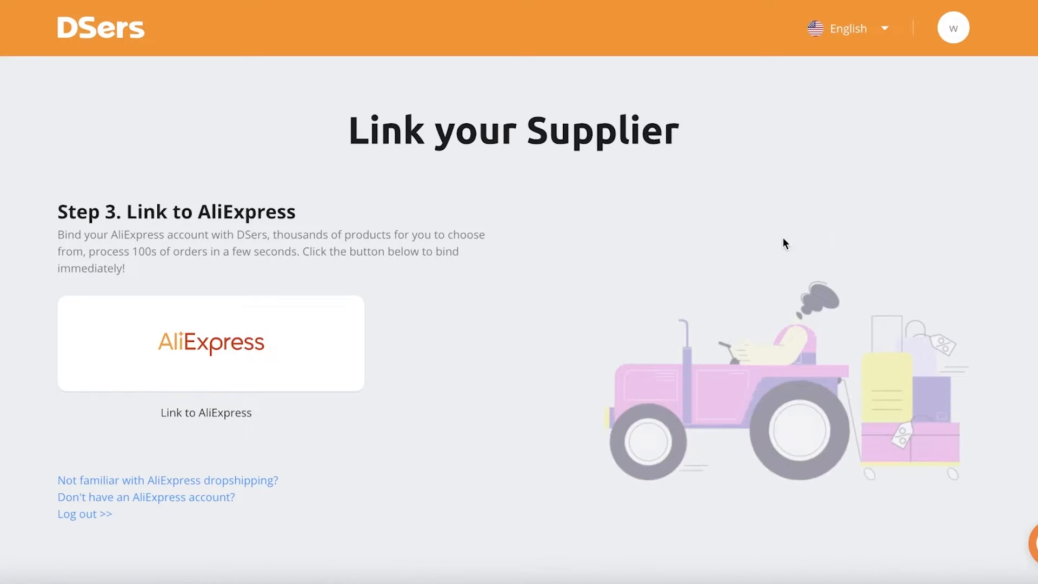
# Link AliExpress and start the guided tutorial for importing products
pyautogui.click(346, 333)
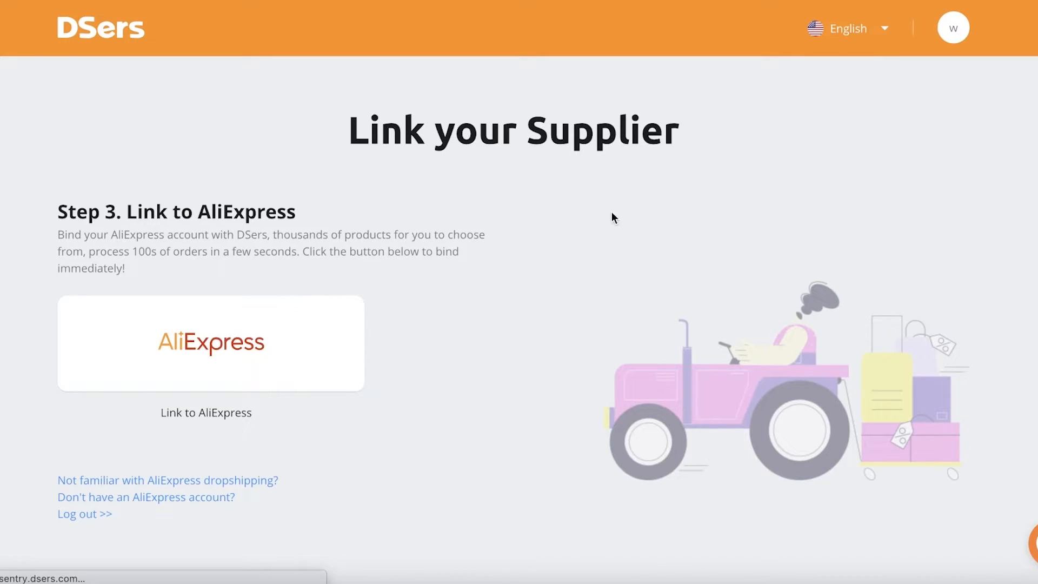
pyautogui.scroll(-3, 571, 178)
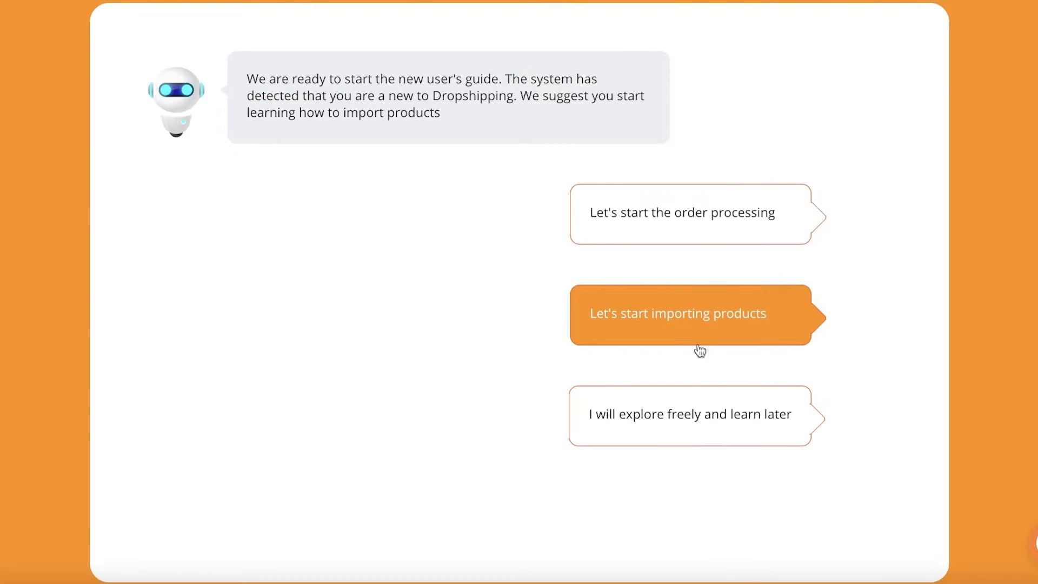
pyautogui.click(673, 326)
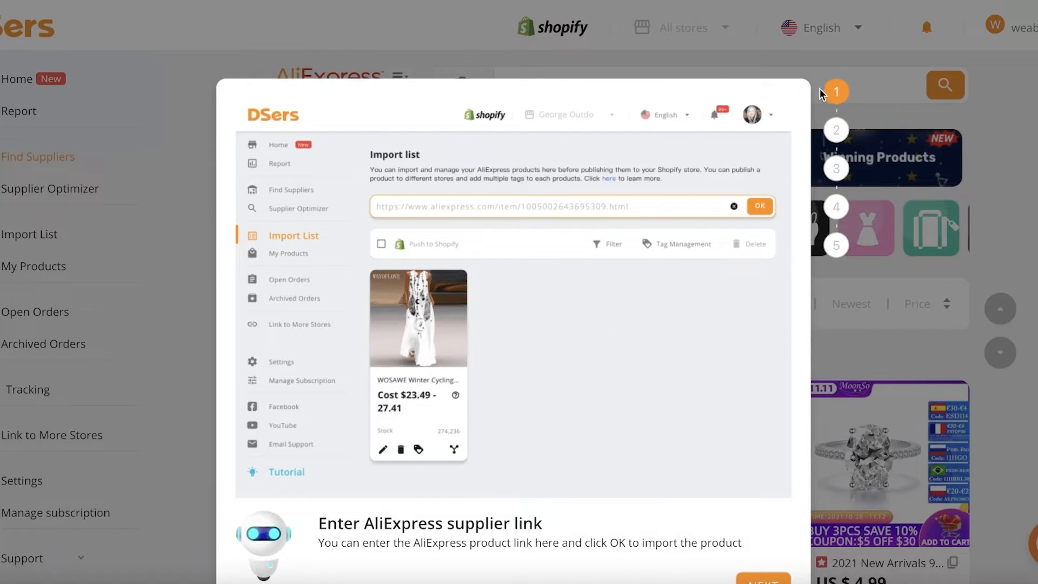
# Step through the product import tutorial and continue to the order-processing tutorial
pyautogui.click(765, 530)
pyautogui.click(767, 530)
pyautogui.click(762, 547)
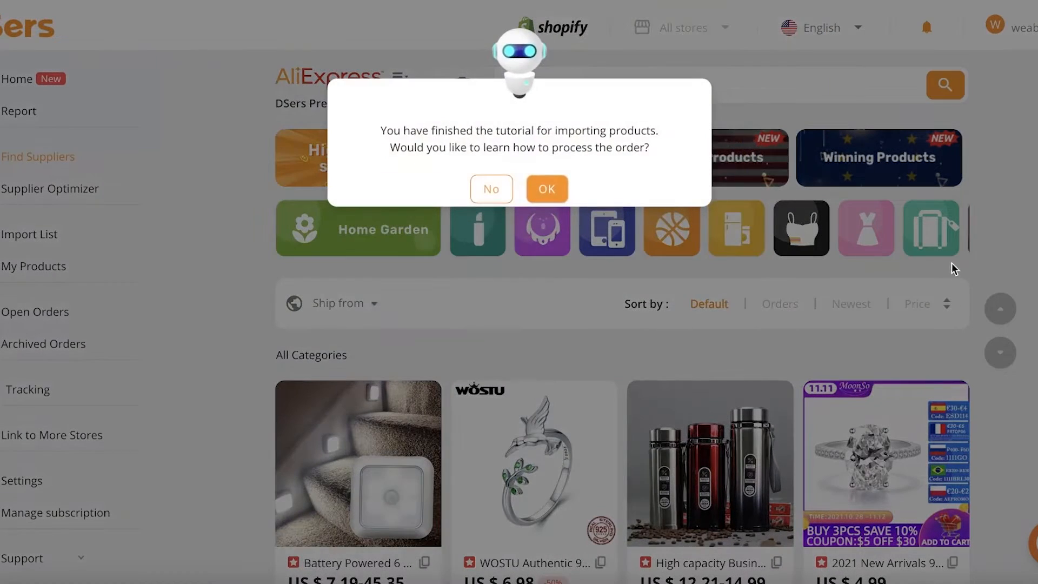
pyautogui.click(539, 190)
pyautogui.click(761, 581)
pyautogui.click(761, 581)
pyautogui.click(761, 581)
pyautogui.click(762, 582)
pyautogui.click(762, 581)
pyautogui.click(762, 582)
pyautogui.click(514, 239)
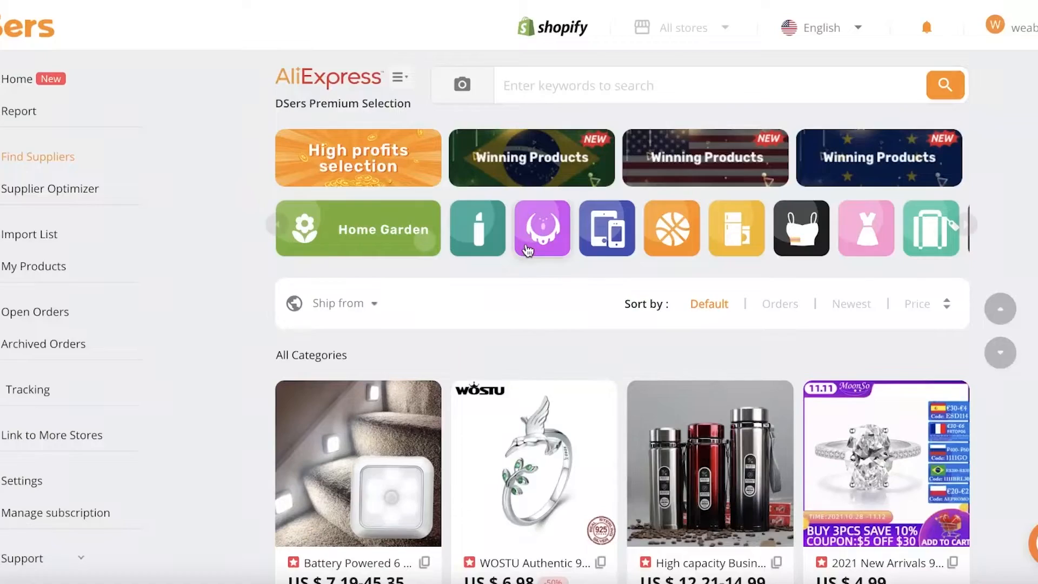
# Open the Chrome Web Store in a new tab and search for dsers
pyautogui.scroll(-3, 910, 176)
pyautogui.scroll(3, 910, 176)
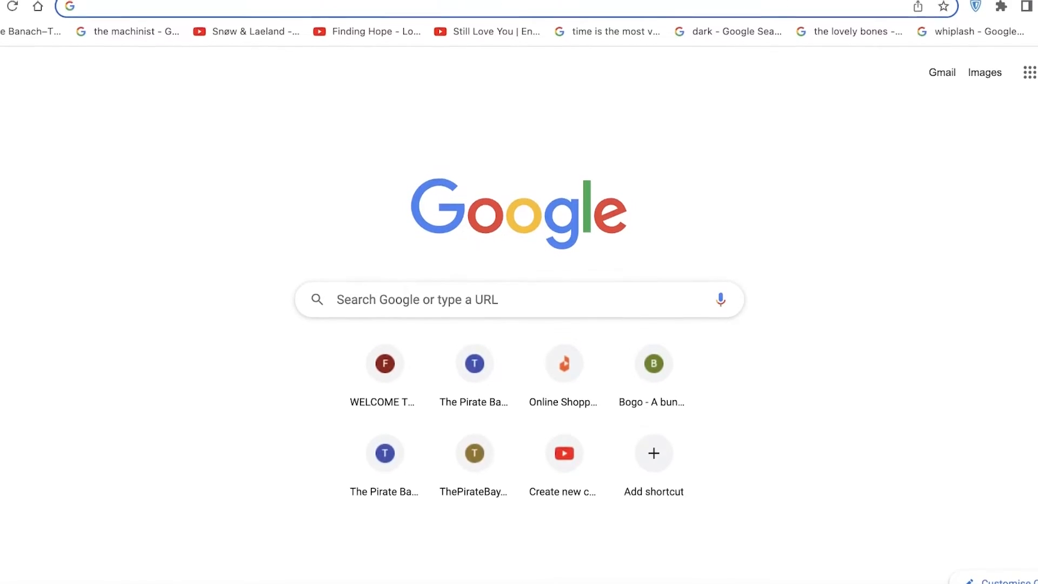
pyautogui.write('c')
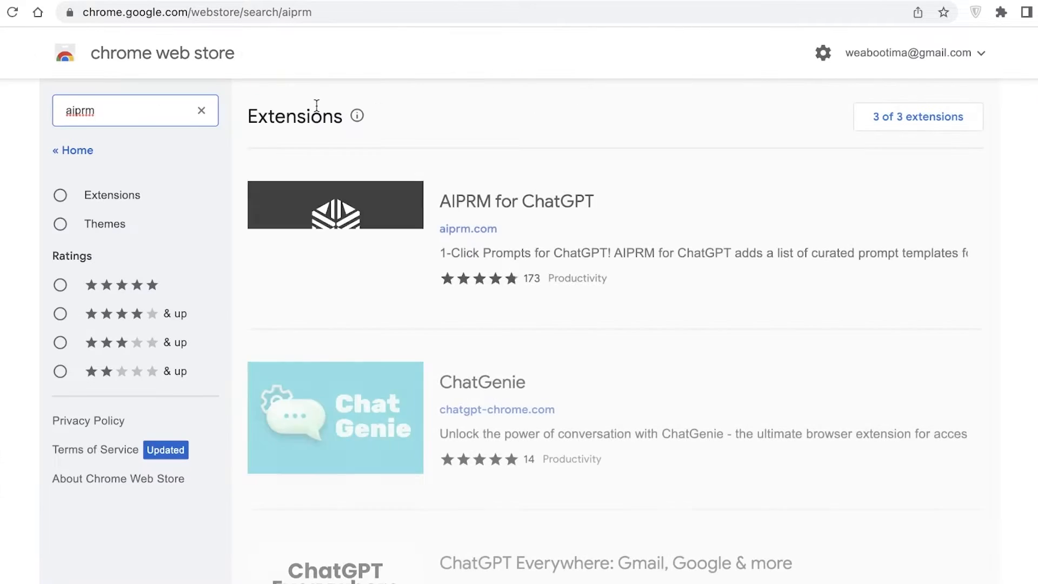
pyautogui.click(201, 82)
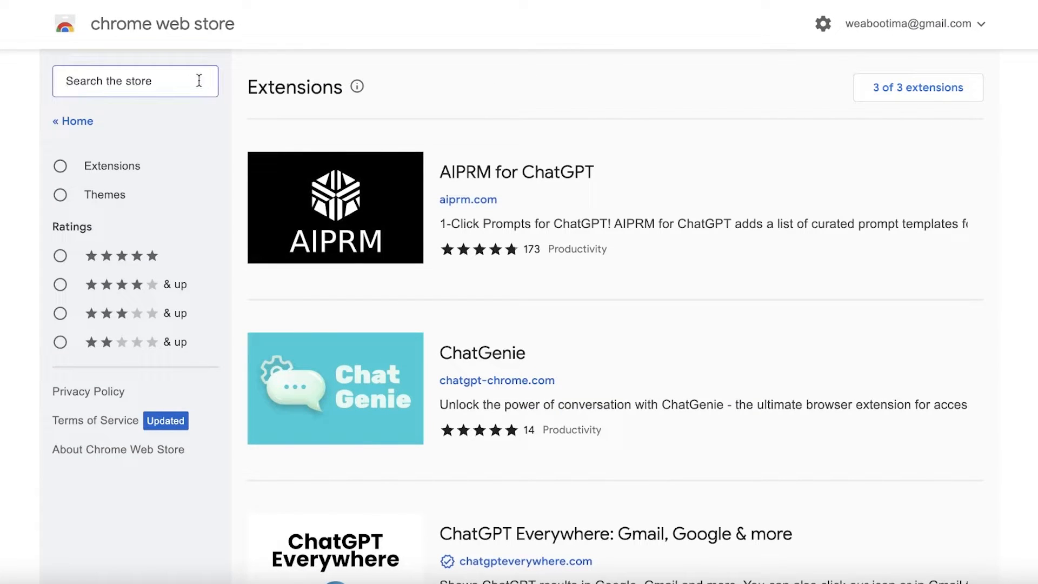
pyautogui.write('dsers')
pyautogui.press('Return')
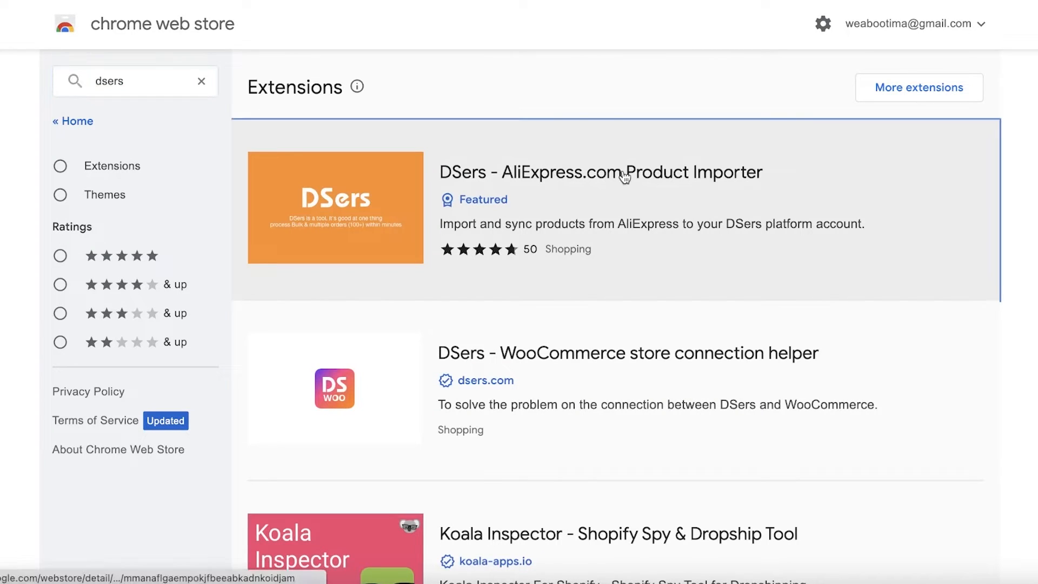
# Add the DSers - AliExpress.com Product Importer extension to Chrome
pyautogui.click(633, 171)
pyautogui.click(865, 136)
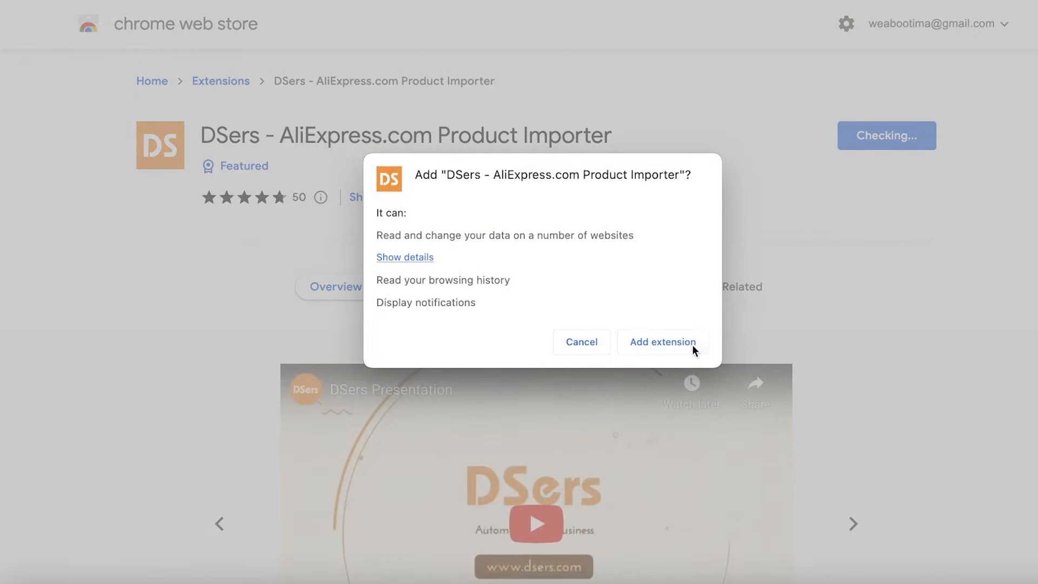
pyautogui.click(692, 345)
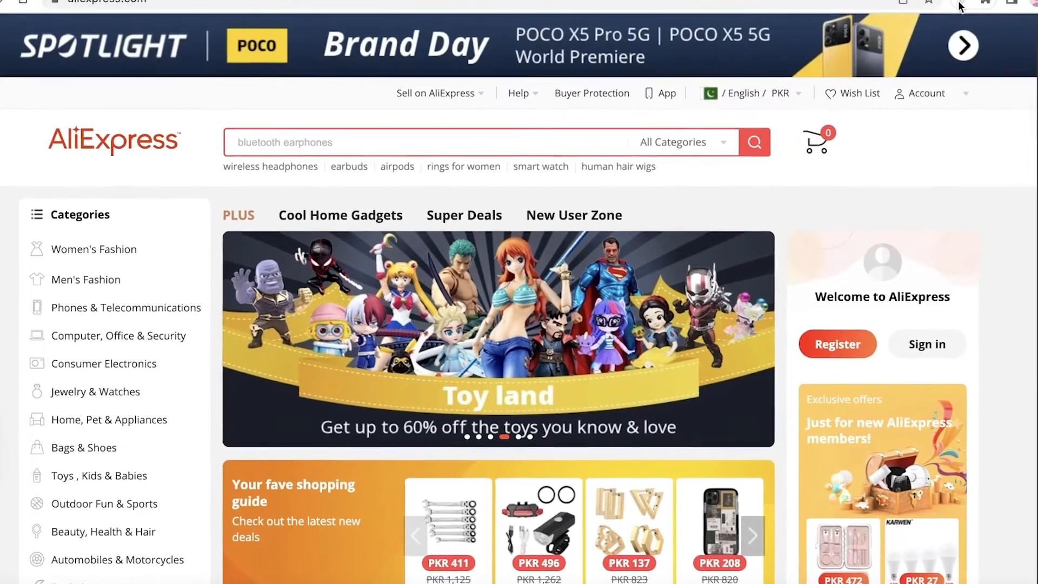
# Pin the DSers extension to the toolbar and open its link to log in to DSers
pyautogui.click(986, 1)
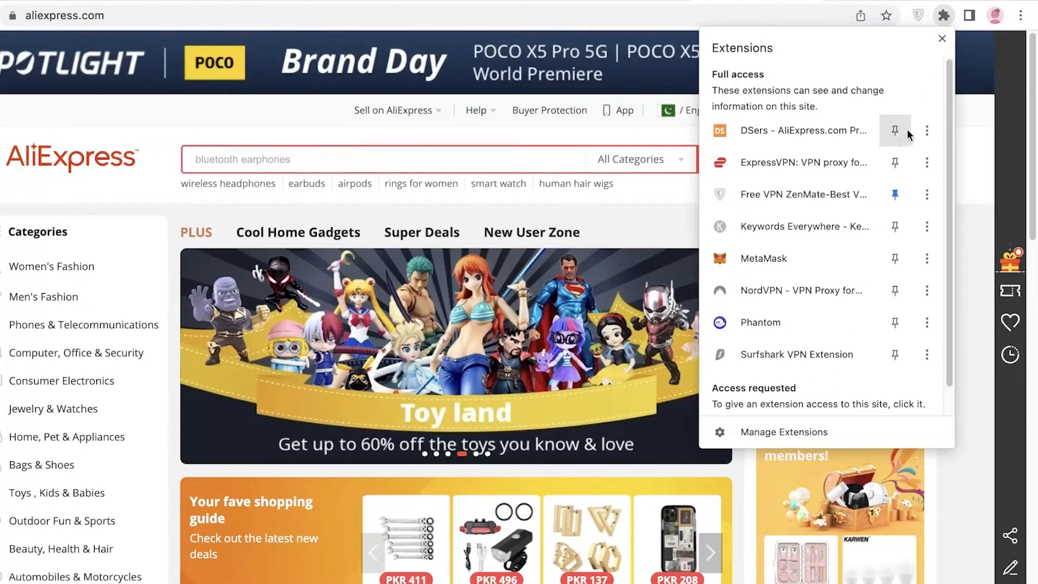
pyautogui.click(907, 132)
pyautogui.click(918, 15)
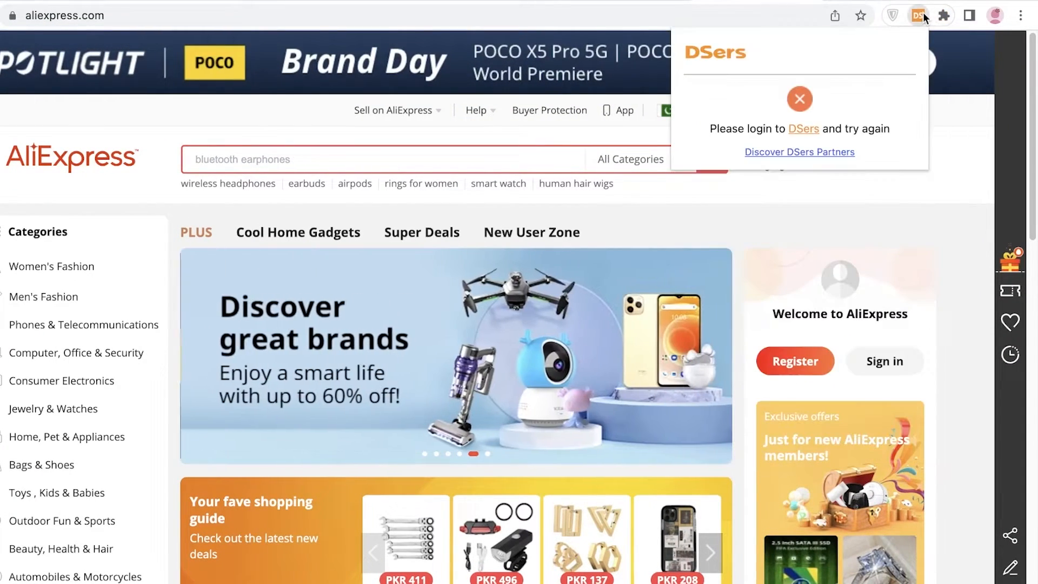
pyautogui.click(803, 129)
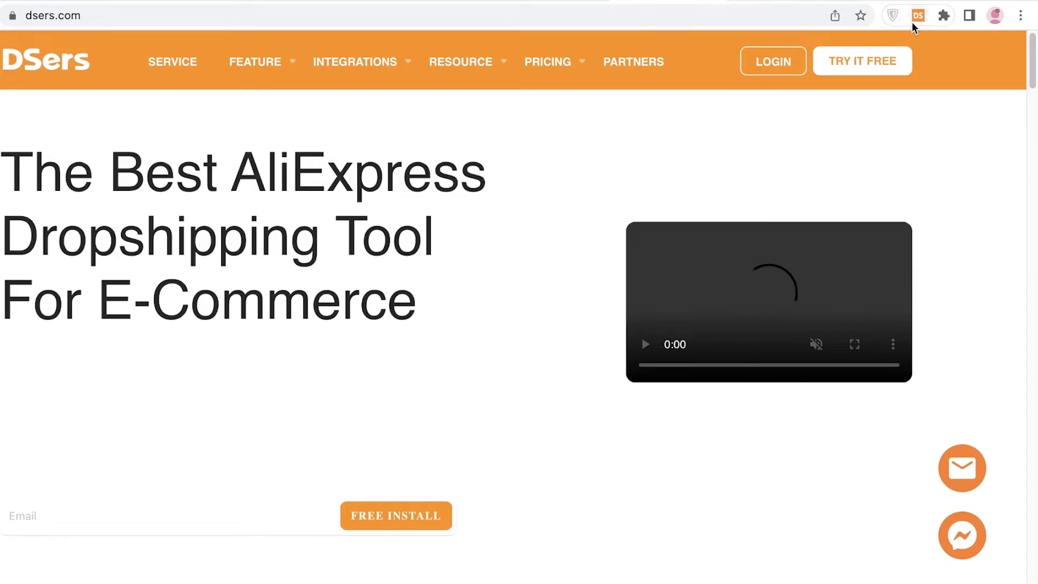
# Open the DSers extension popup and browse the DSers Find Suppliers product list
pyautogui.click(914, 20)
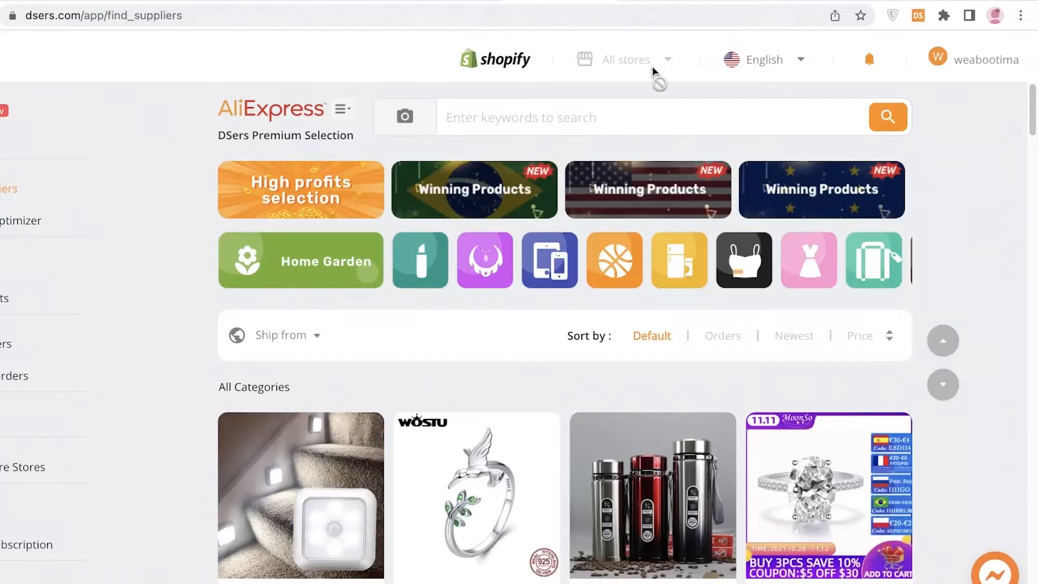
pyautogui.scroll(-8, 655, 73)
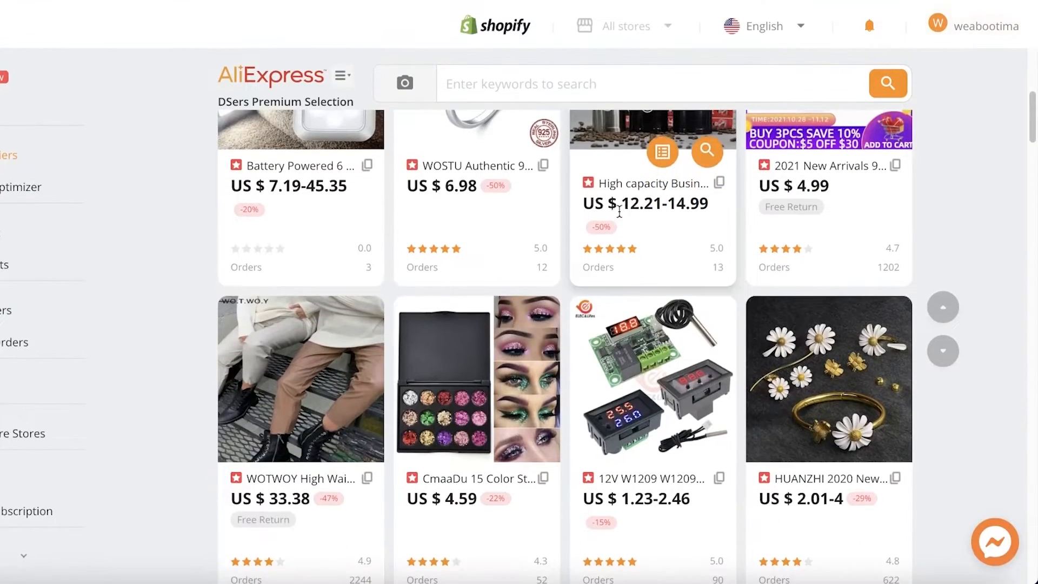
pyautogui.scroll(6, 620, 211)
pyautogui.scroll(-4, 154, 196)
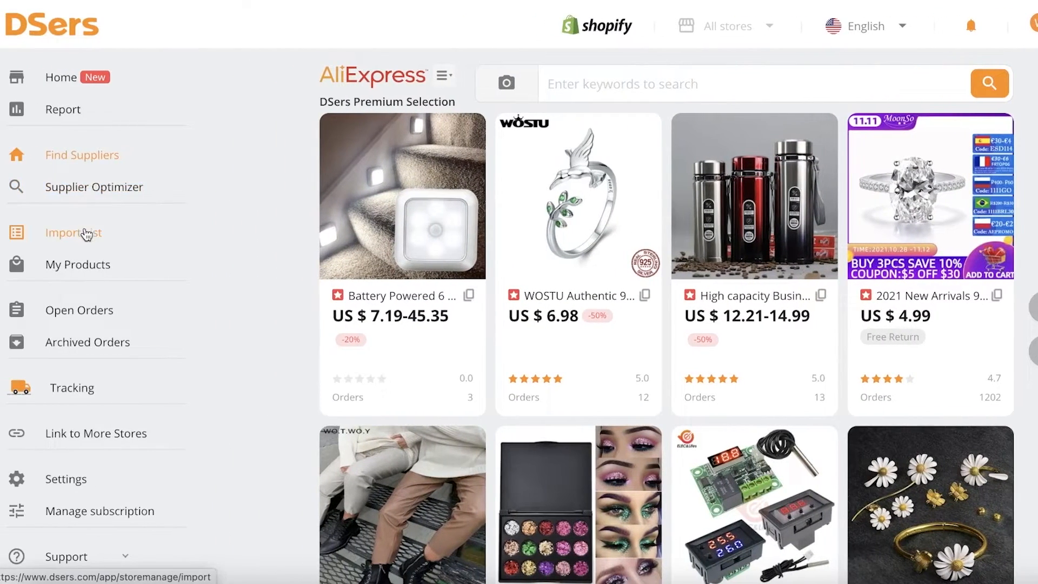
pyautogui.scroll(-10, 677, 246)
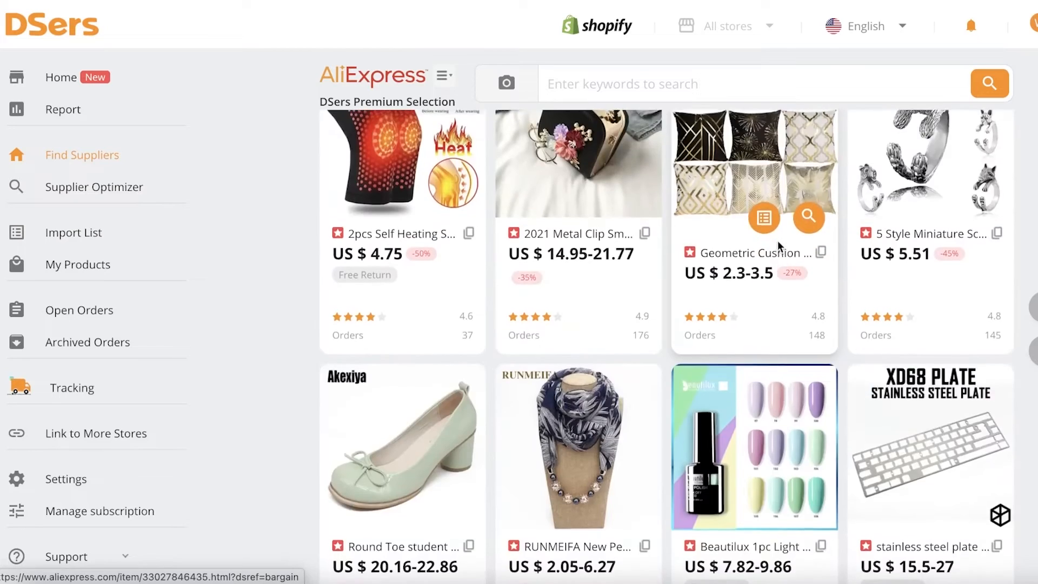
pyautogui.scroll(3, 779, 246)
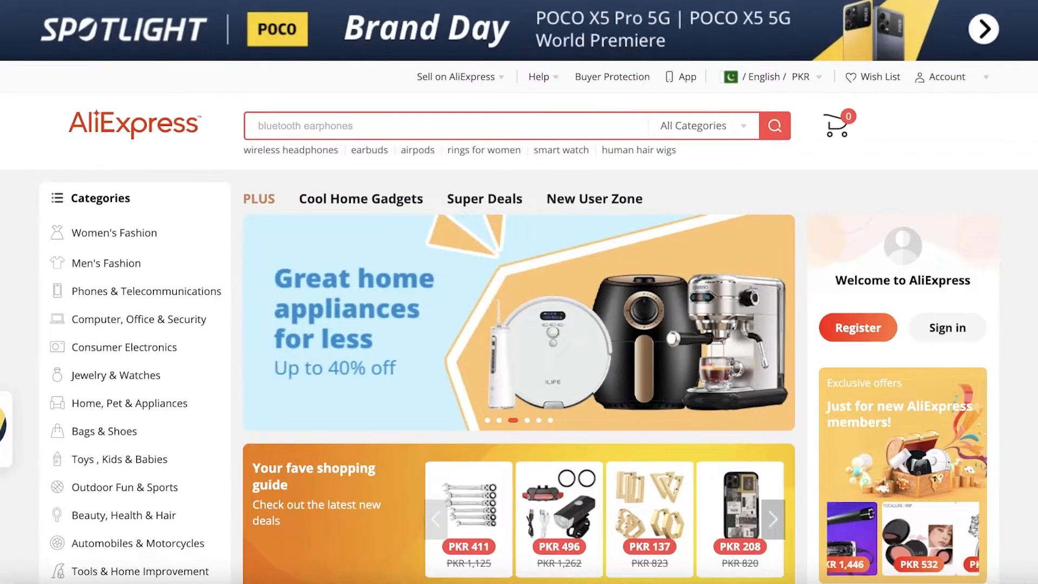
# Open the DSers extension on AliExpress and review its shipping option list
pyautogui.click(981, 12)
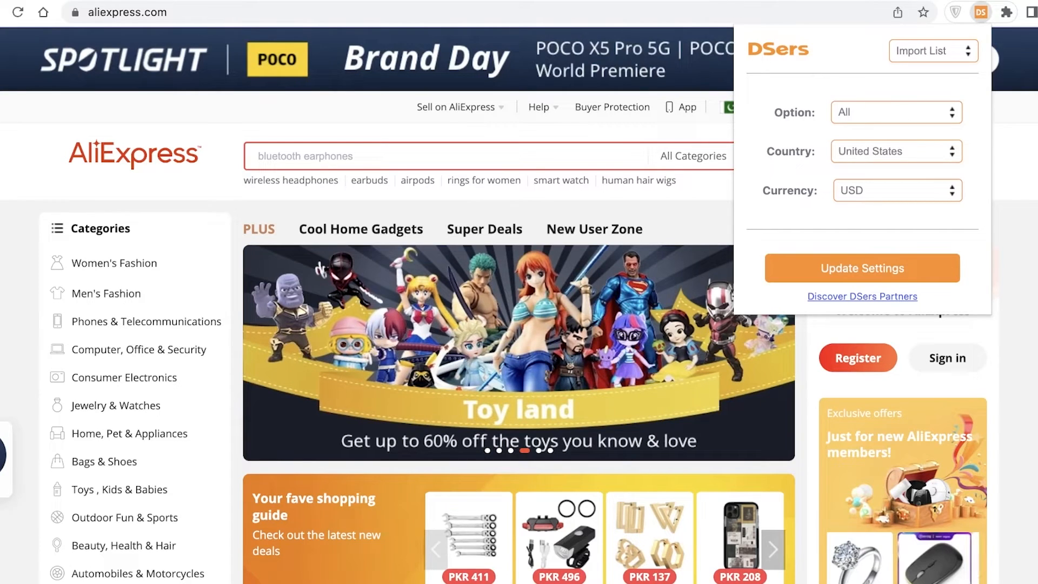
pyautogui.click(722, 1)
pyautogui.click(976, 11)
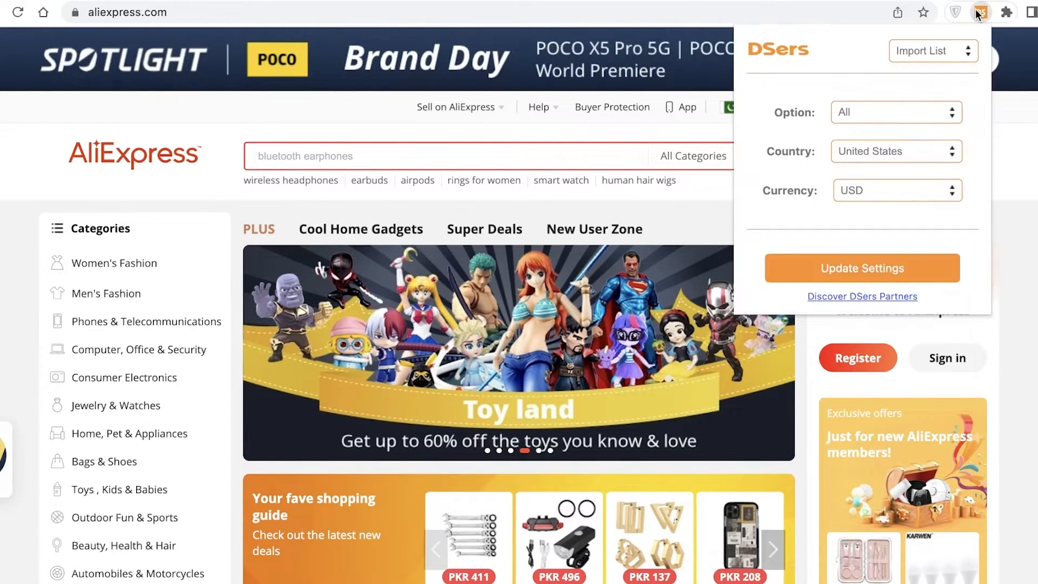
pyautogui.click(905, 114)
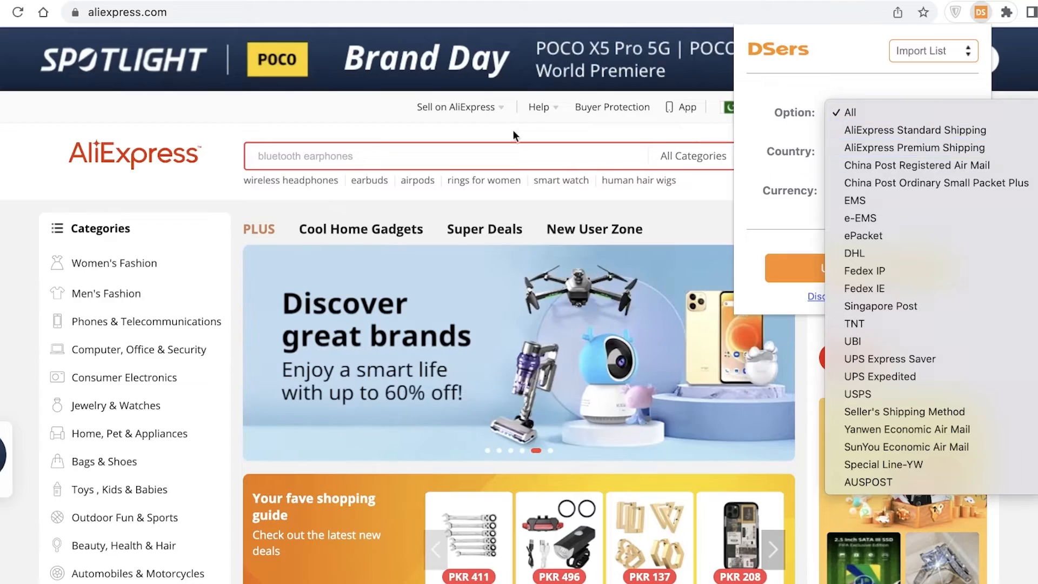
pyautogui.click(164, 188)
# Scroll the AliExpress home page and open the Luxury Letters Black Embossed phone case product page
pyautogui.scroll(-15, 406, 296)
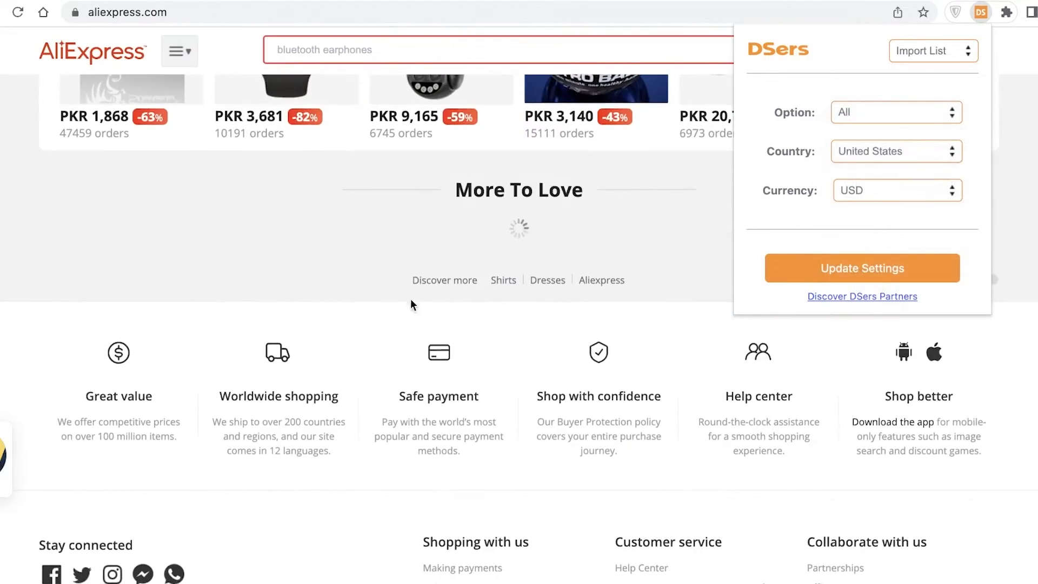
pyautogui.scroll(3, 367, 194)
pyautogui.scroll(-8, 239, 306)
pyautogui.scroll(5, 236, 301)
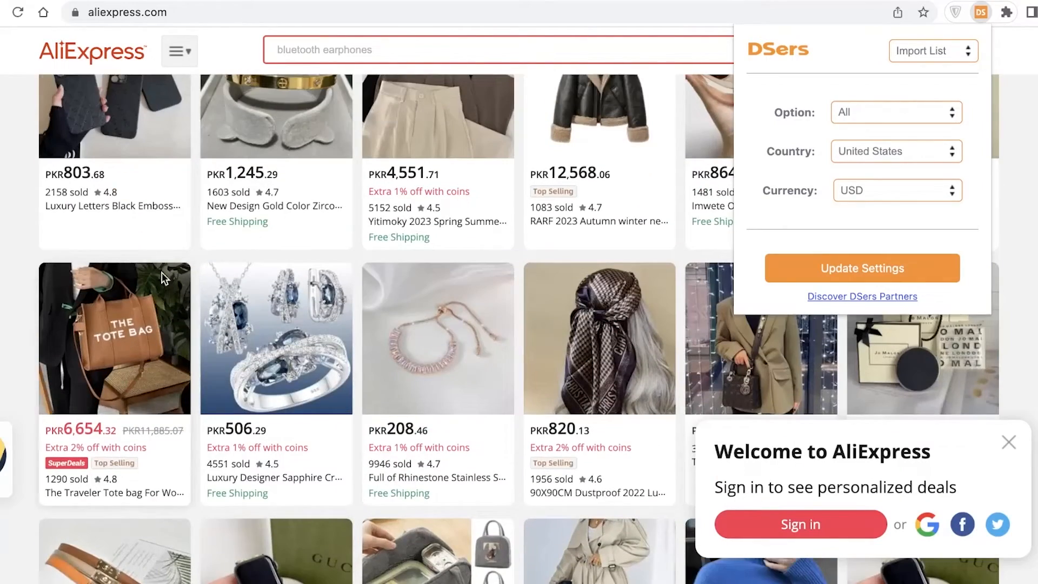
pyautogui.scroll(5, 212, 307)
pyautogui.click(109, 478)
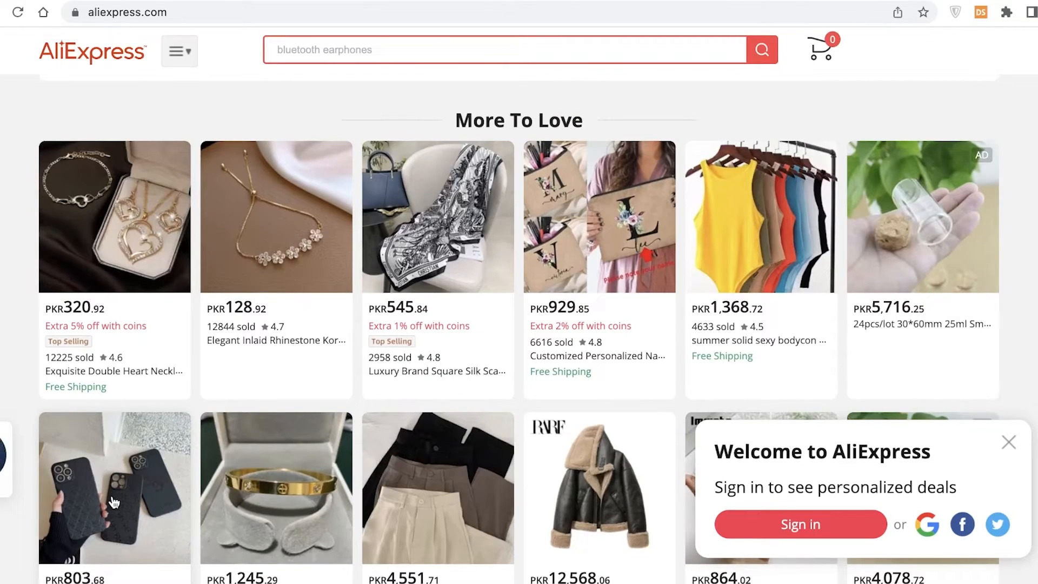
pyautogui.click(136, 459)
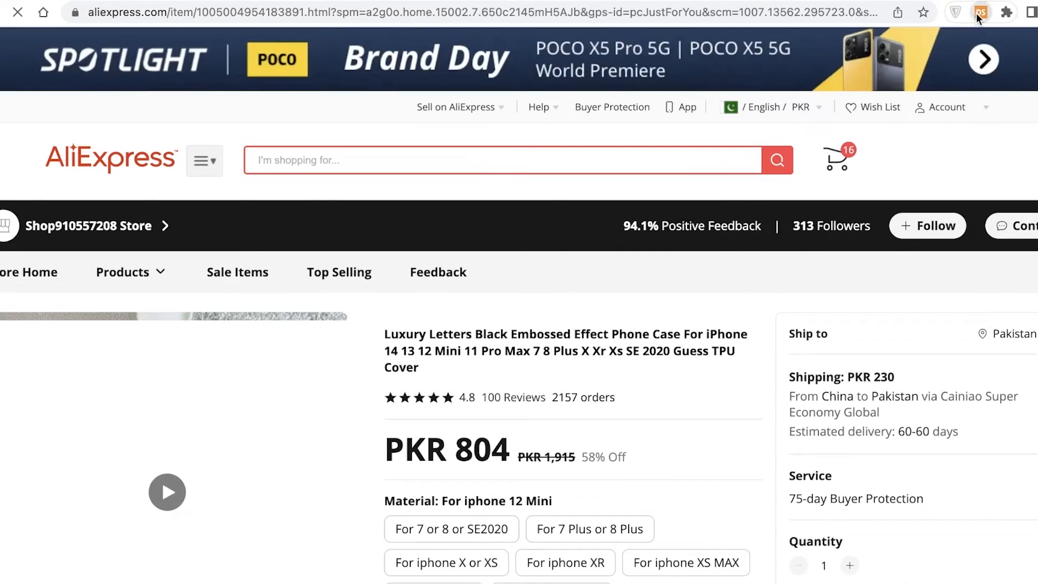
# Switch the extension's shipping option to AliExpress Standard Shipping and back to All
pyautogui.click(978, 14)
pyautogui.click(887, 108)
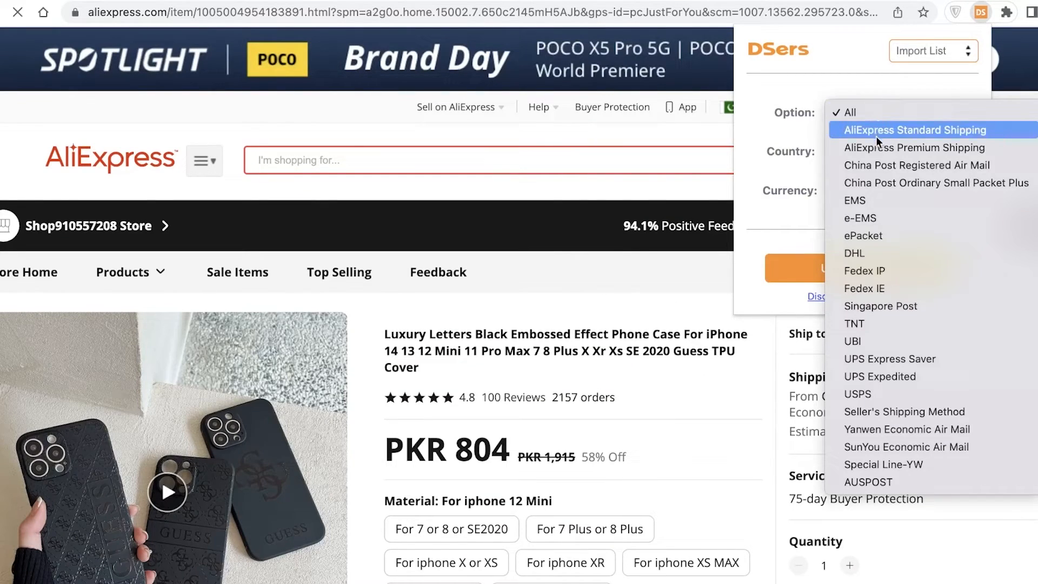
pyautogui.click(877, 141)
pyautogui.click(865, 111)
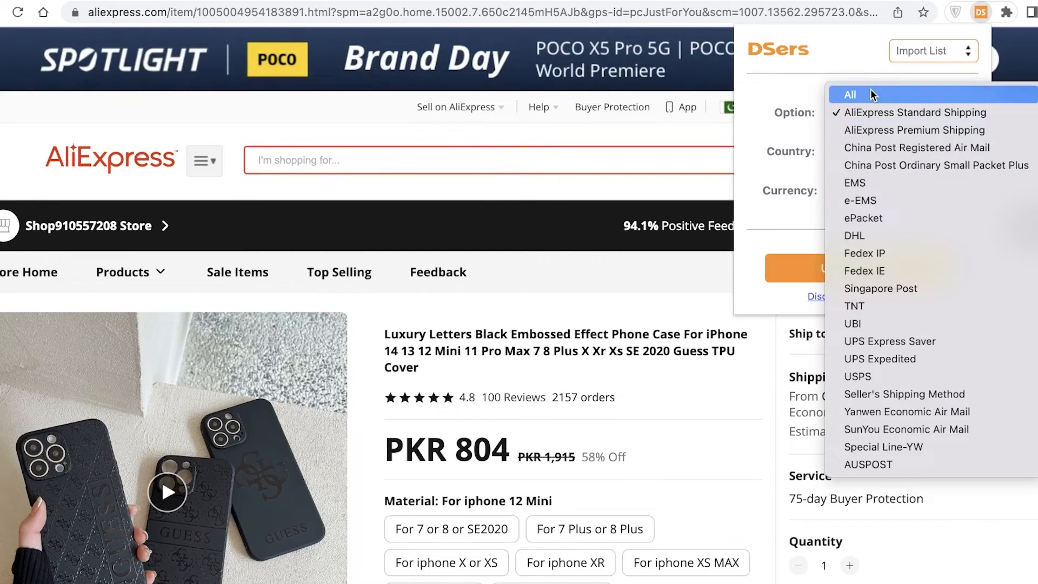
pyautogui.click(869, 98)
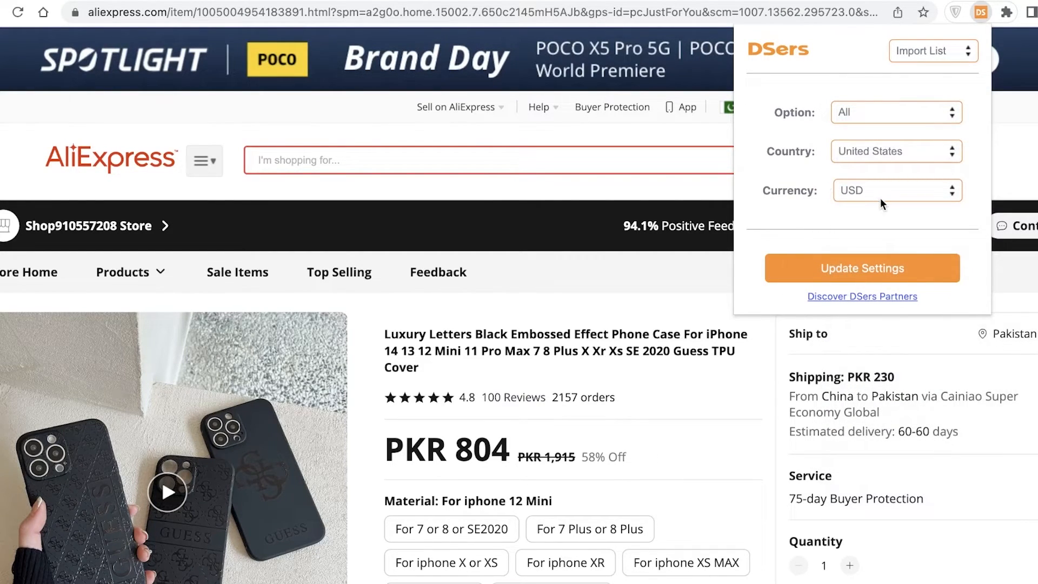
# Update the DSers extension settings and close its popup
pyautogui.click(928, 54)
pyautogui.click(928, 53)
pyautogui.click(829, 272)
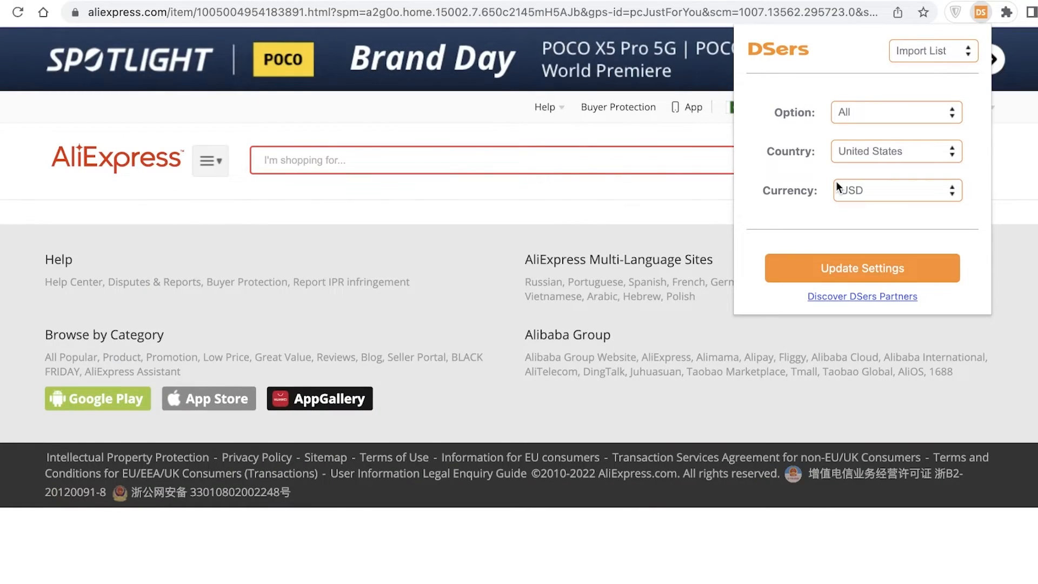
pyautogui.click(978, 12)
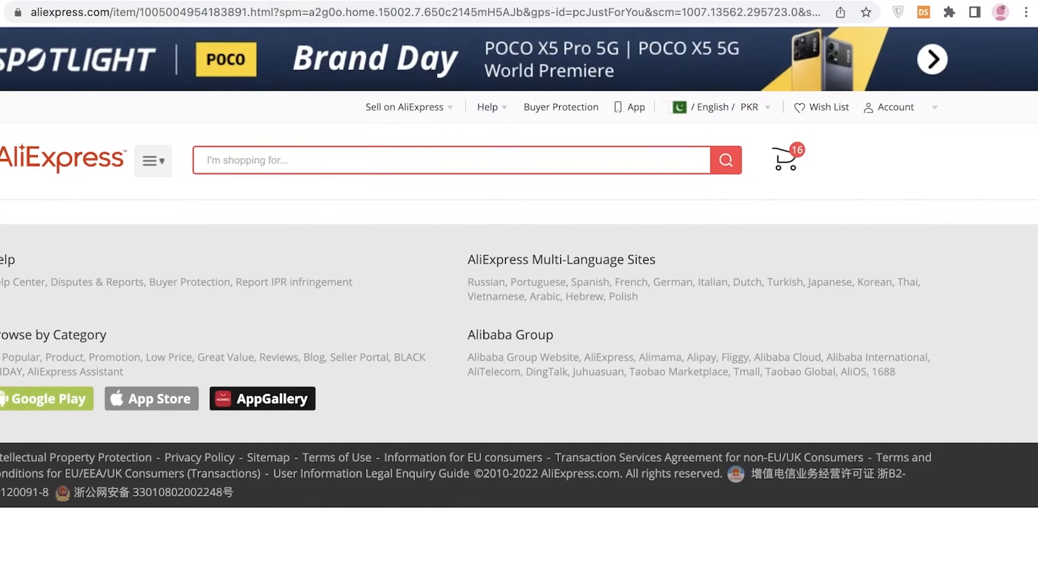
# Reopen the recently closed DSers Find Suppliers tab from the browser history
pyautogui.click(1026, 12)
pyautogui.moveTo(874, 115)
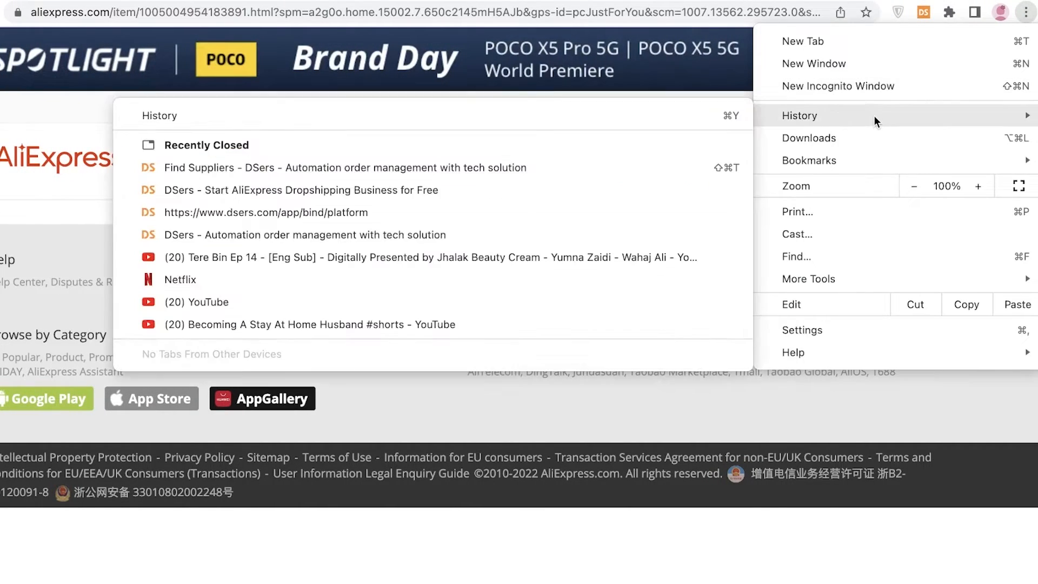
pyautogui.click(468, 168)
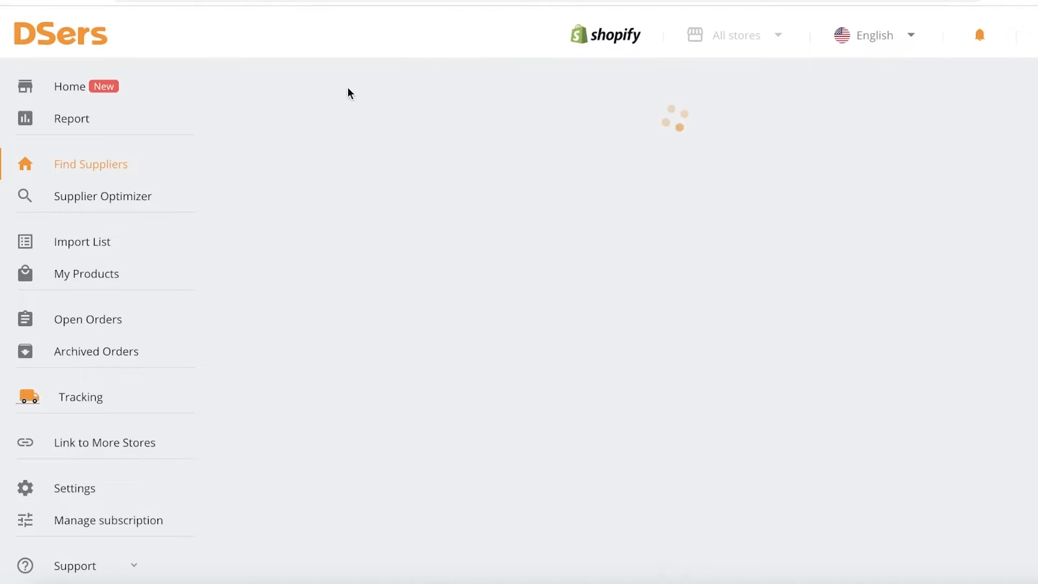
# Open the DSers Import List and review its instructions for importing a first item
pyautogui.click(90, 243)
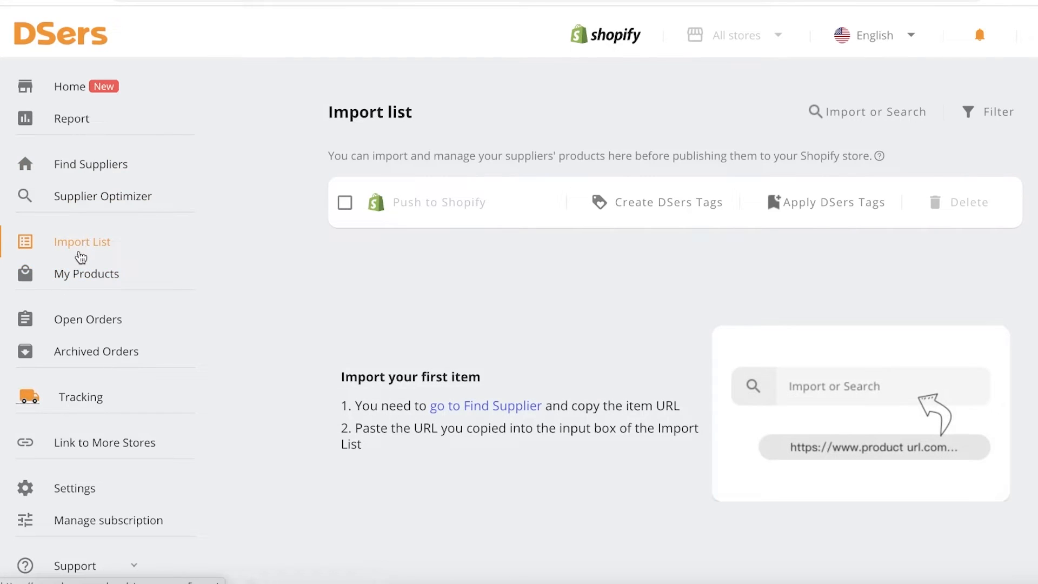
pyautogui.scroll(-6, 556, 204)
pyautogui.scroll(4, 563, 196)
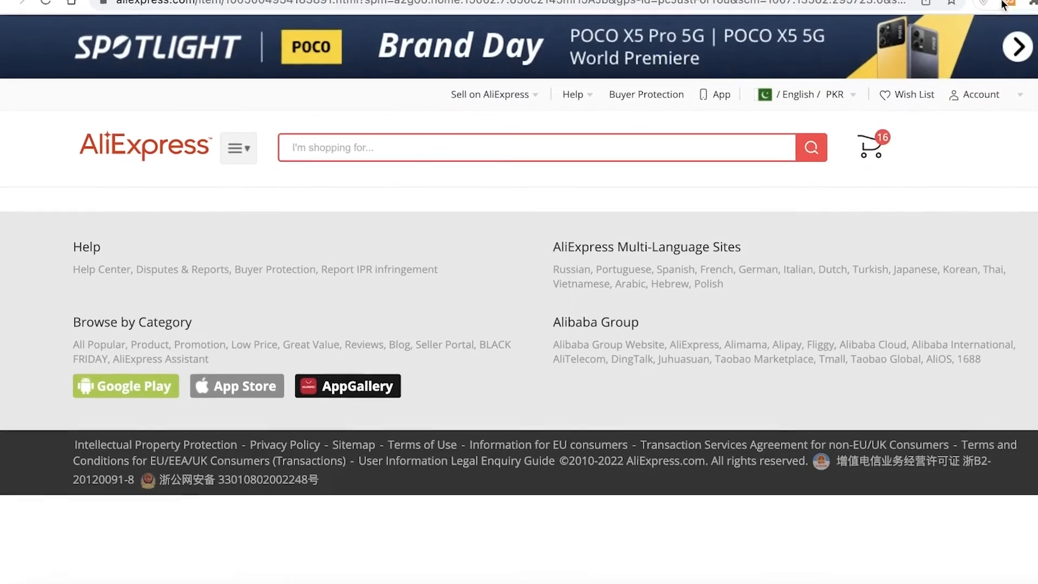
# Check the DSers extension popup on the AliExpress product page and return to the DSers Import List
pyautogui.click(975, 15)
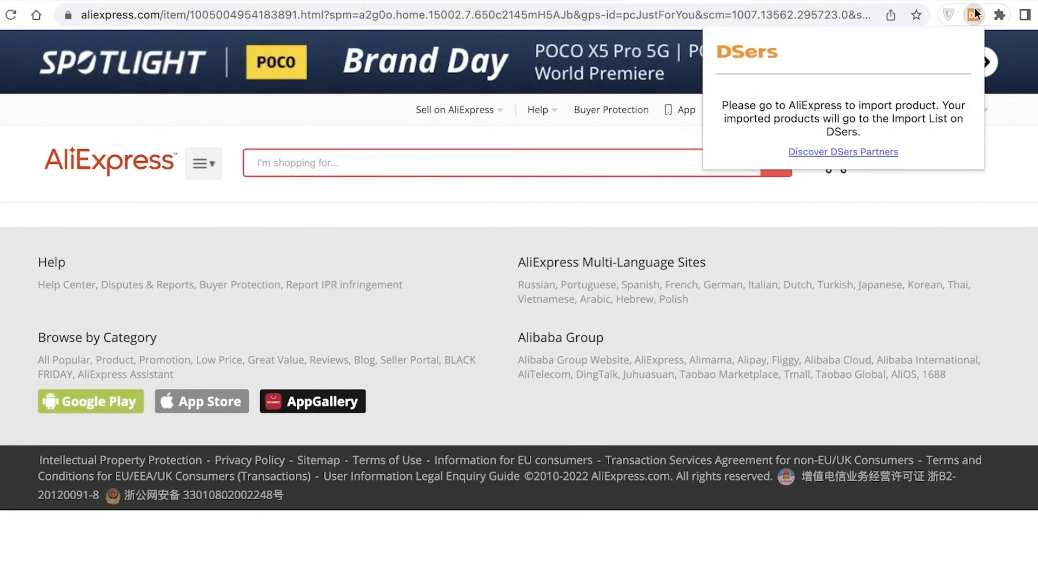
pyautogui.click(74, 120)
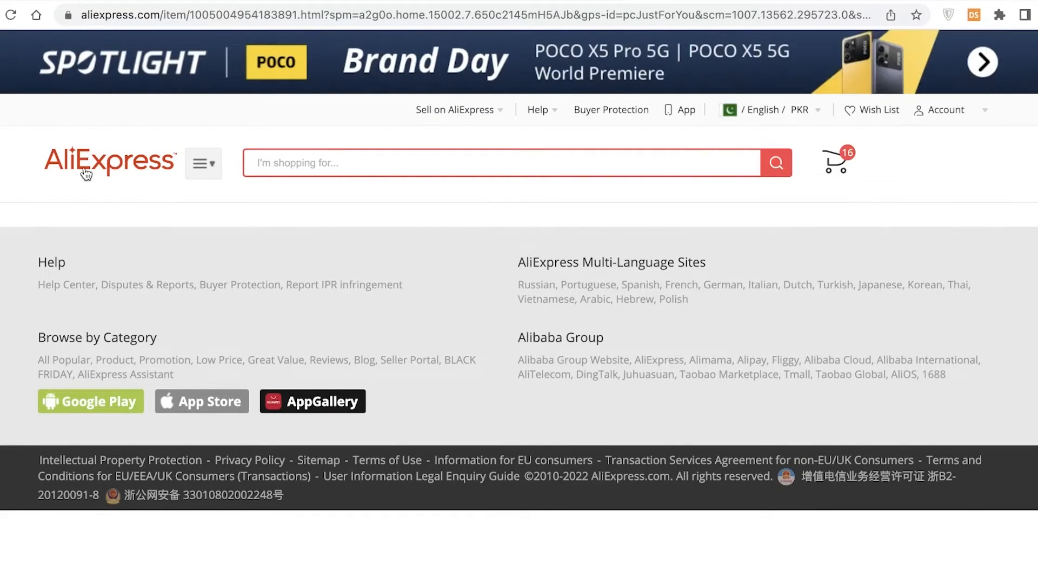
pyautogui.click(86, 173)
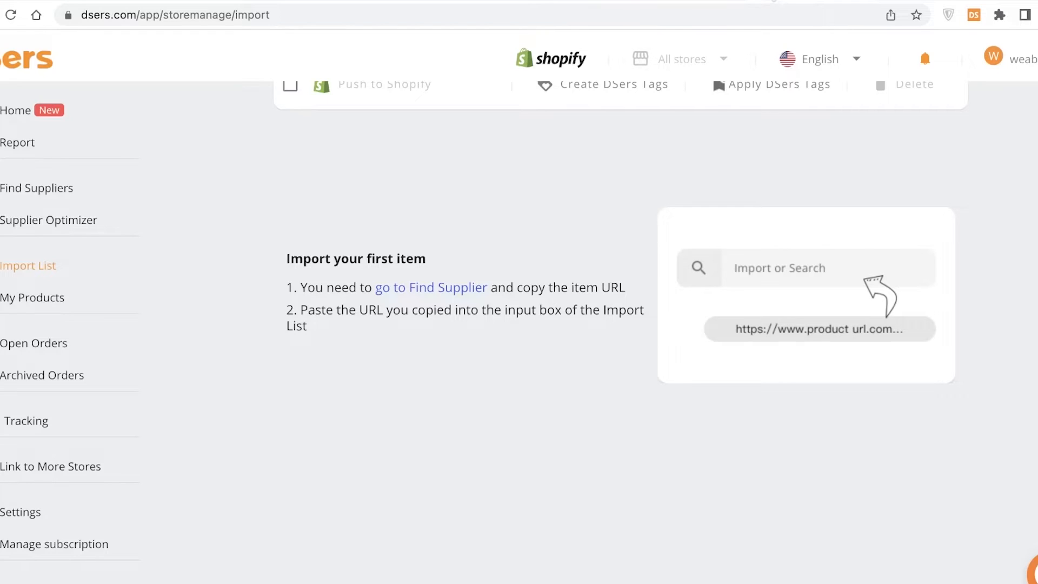
# Open Supplier Optimizer, then Find Suppliers, and browse the DSers Premium Selection products
pyautogui.click(27, 214)
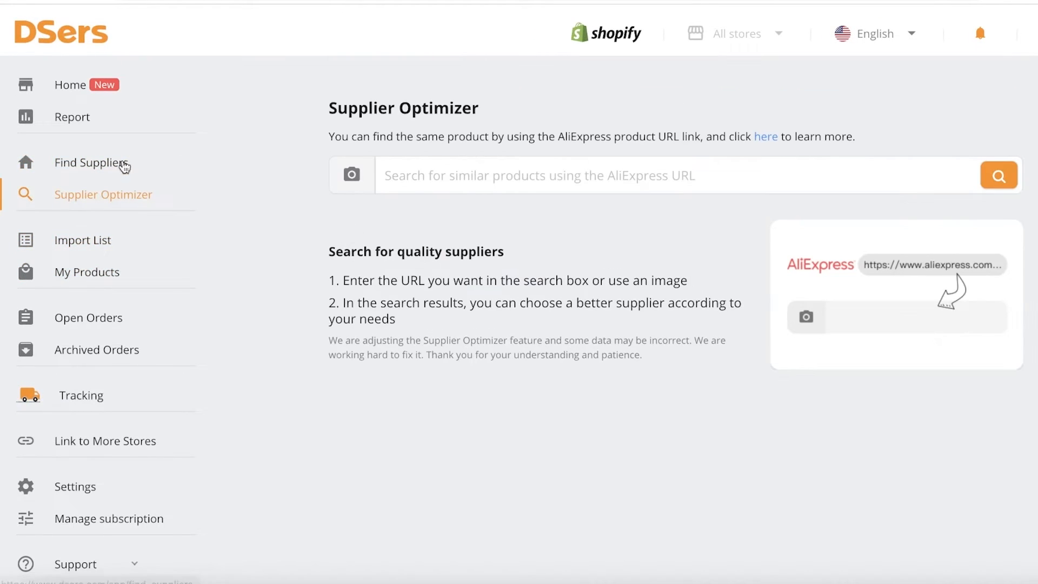
pyautogui.click(56, 172)
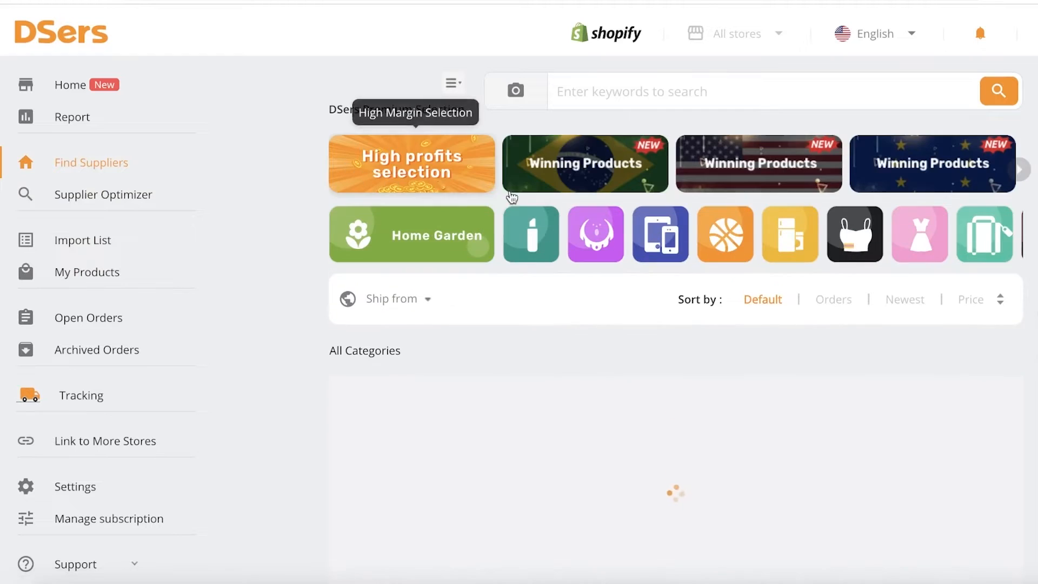
pyautogui.scroll(-4, 672, 234)
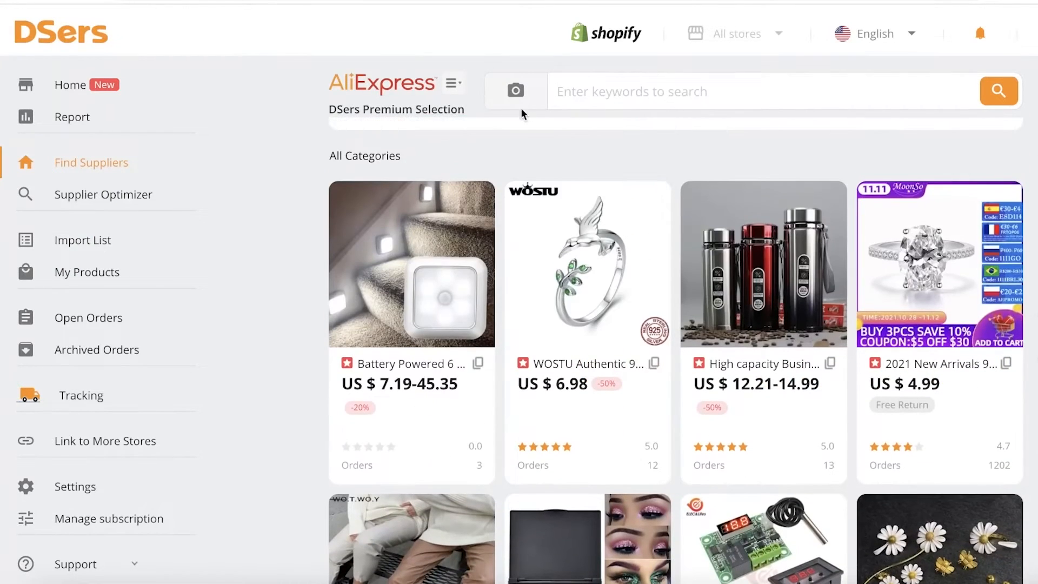
pyautogui.scroll(4, 469, 115)
pyautogui.scroll(-8, 685, 290)
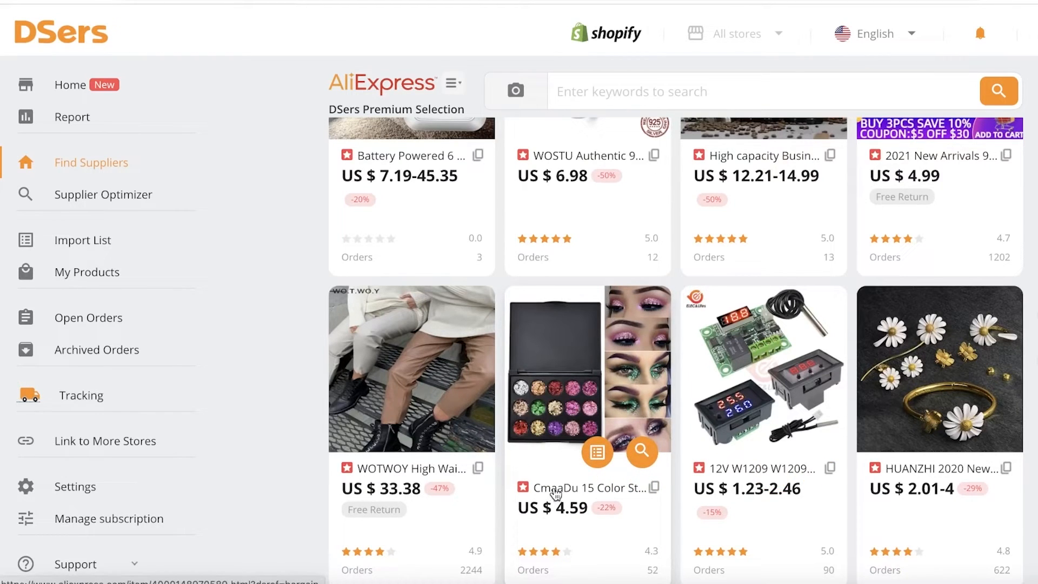
pyautogui.scroll(-7, 534, 378)
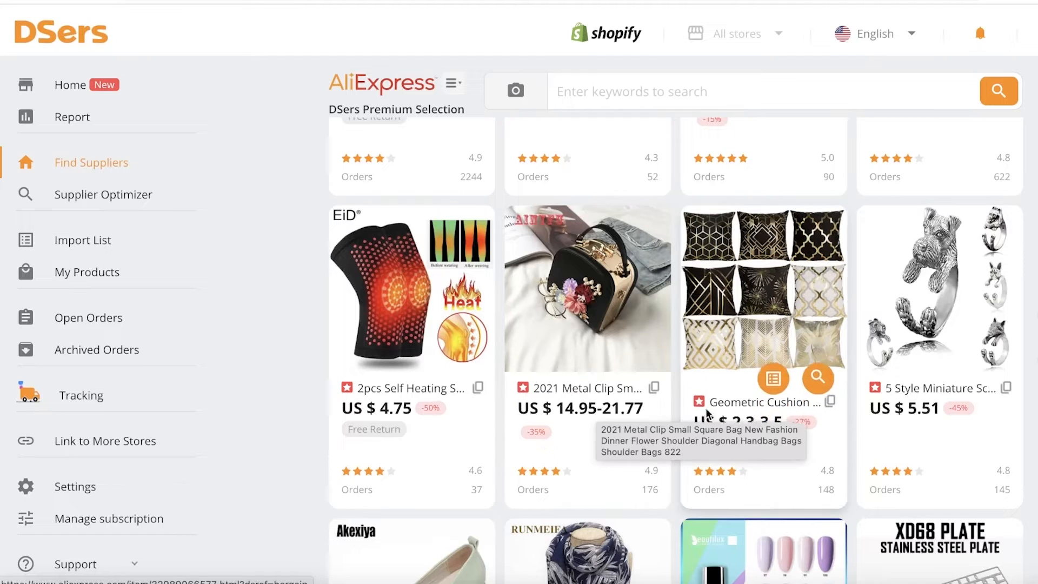
pyautogui.scroll(-4, 606, 432)
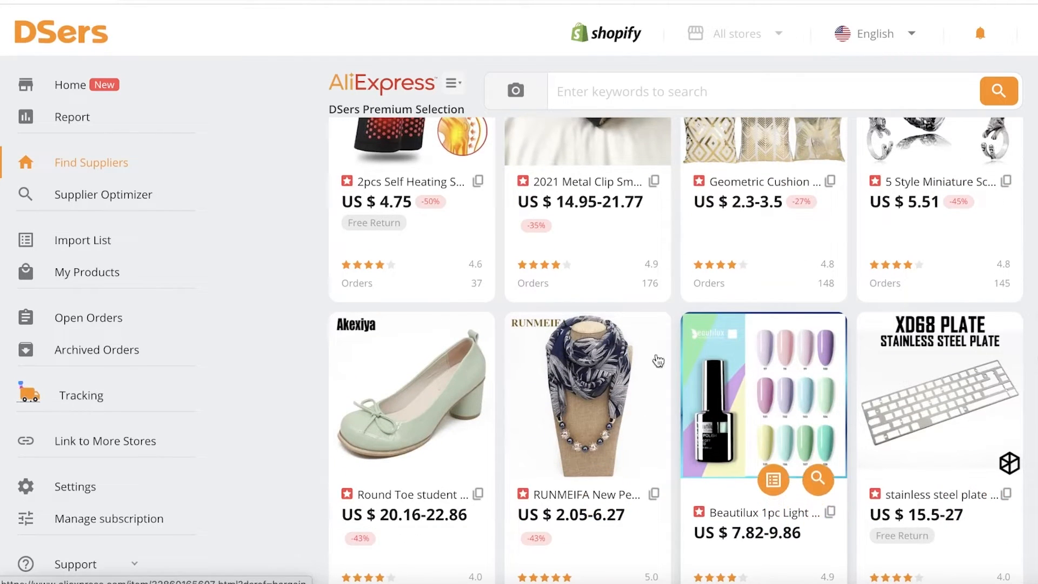
# Open the 2021 Metal Clip bag product on AliExpress and add it to DSers
pyautogui.click(584, 205)
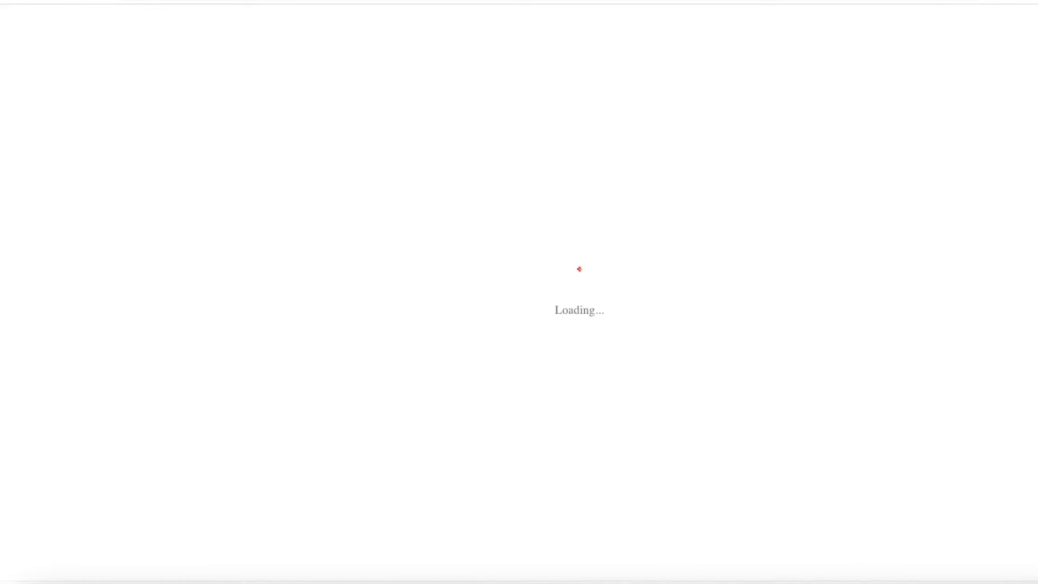
pyautogui.scroll(-2, 520, 189)
pyautogui.scroll(4, 514, 168)
pyautogui.scroll(-8, 508, 169)
pyautogui.hscroll(1, 508, 169)
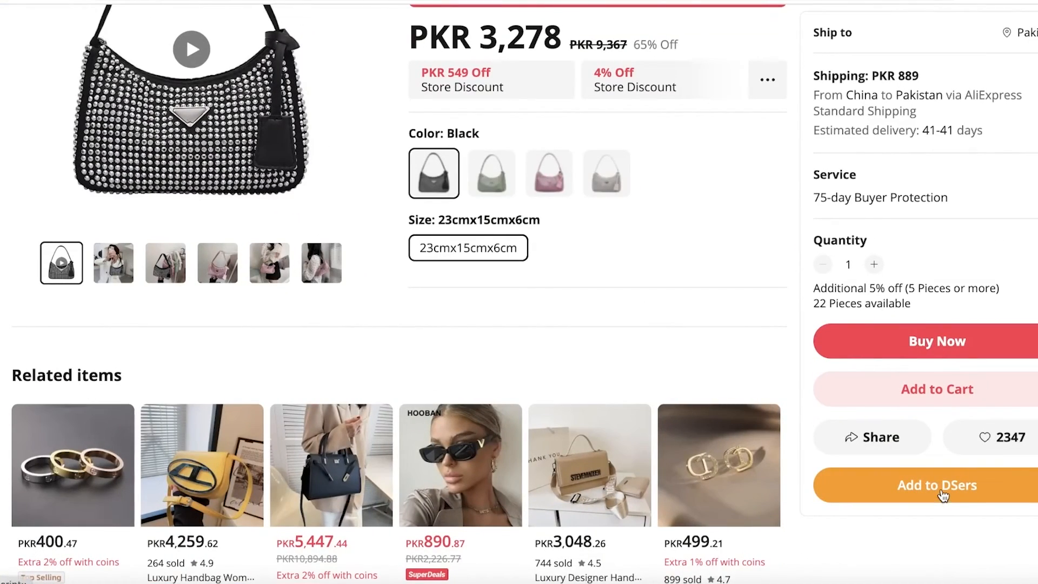
pyautogui.click(942, 495)
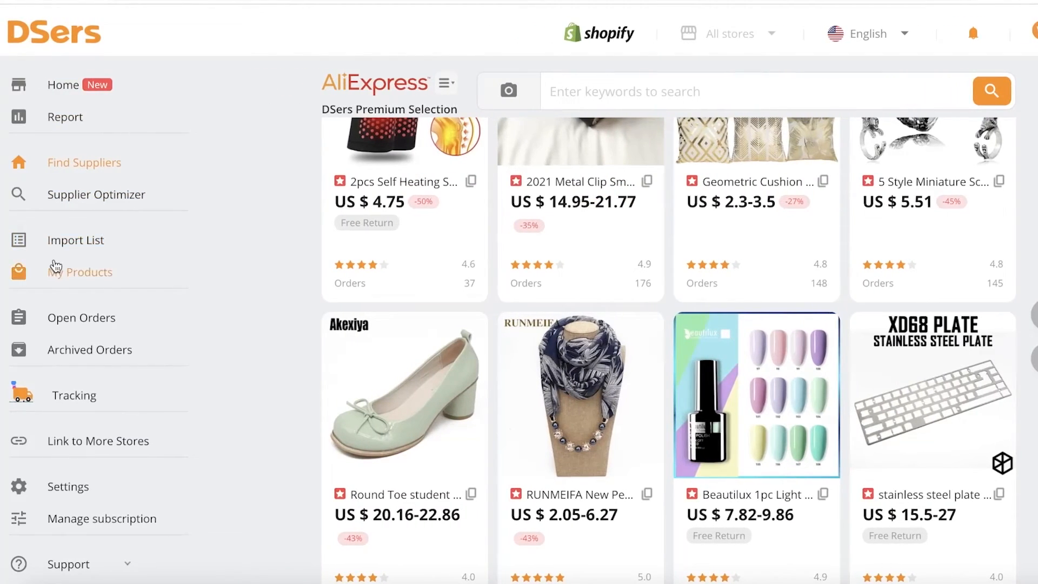
# Open the DSers Import List to view the imported bag product
pyautogui.click(65, 243)
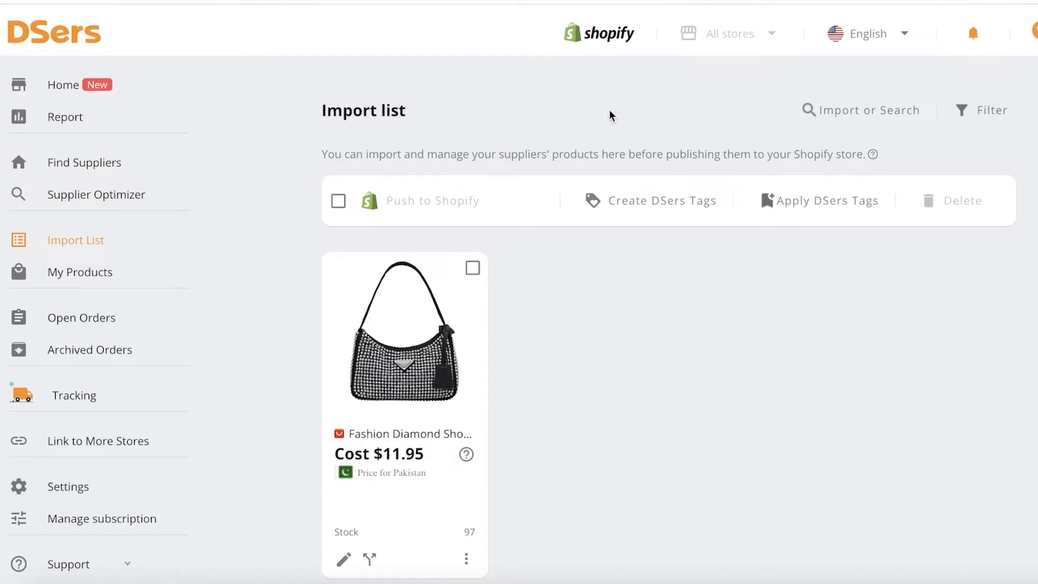
pyautogui.scroll(-2, 584, 335)
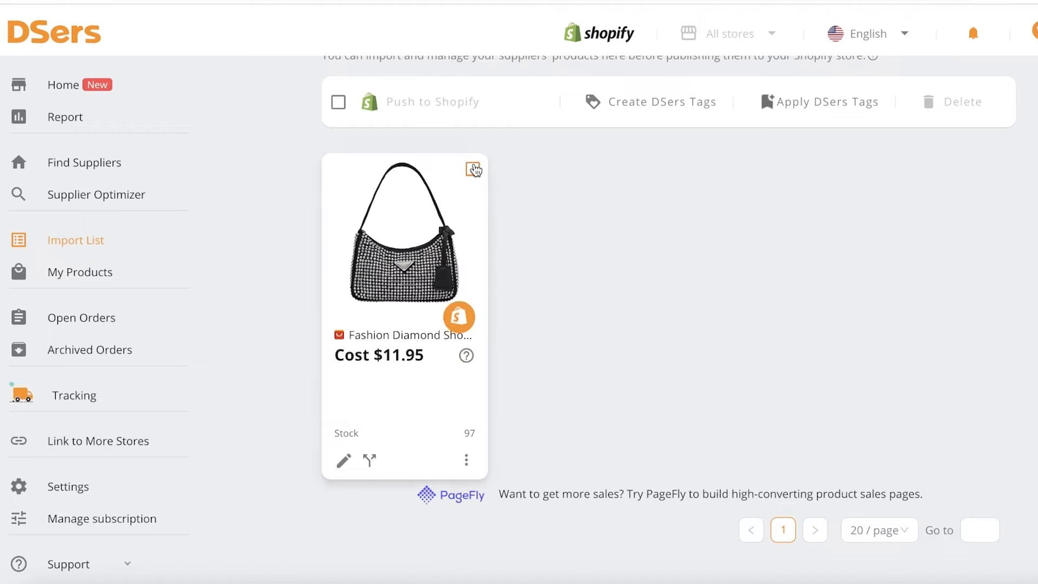
# Push the selected bag product to the Shopify store with the pricing rule applied and also published to the Online Store
pyautogui.click(473, 170)
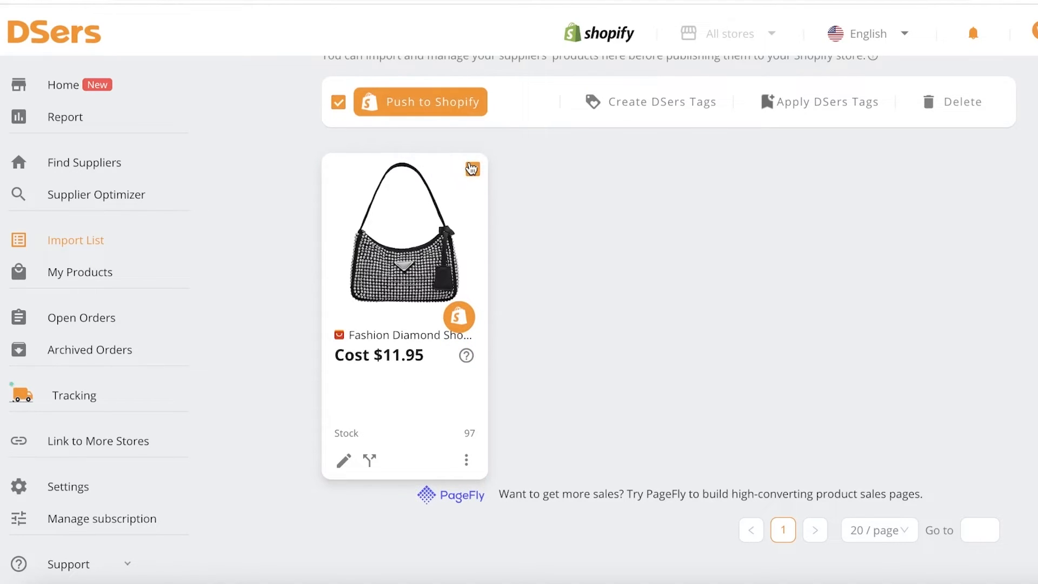
pyautogui.click(413, 103)
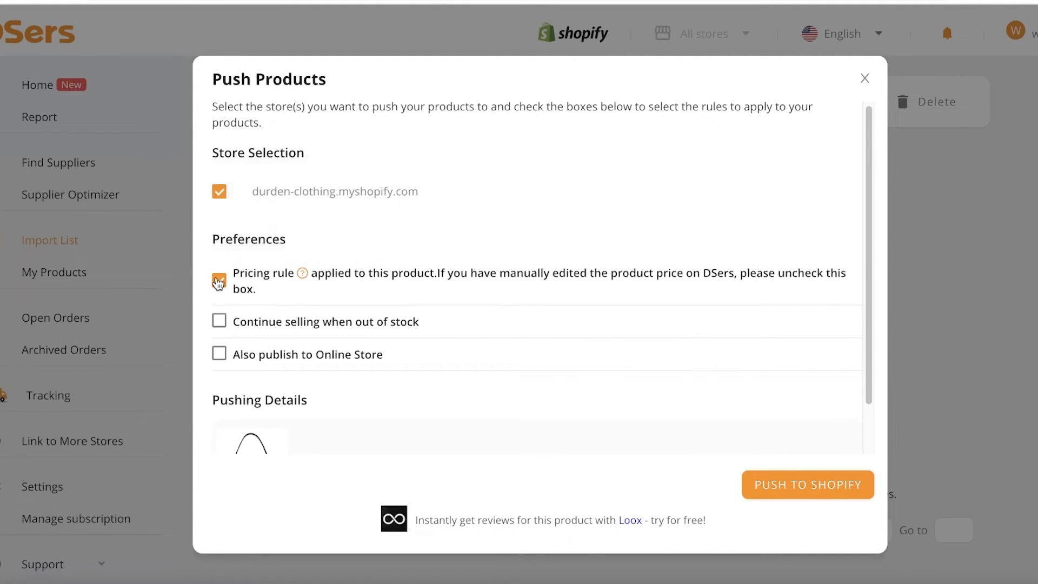
pyautogui.click(219, 282)
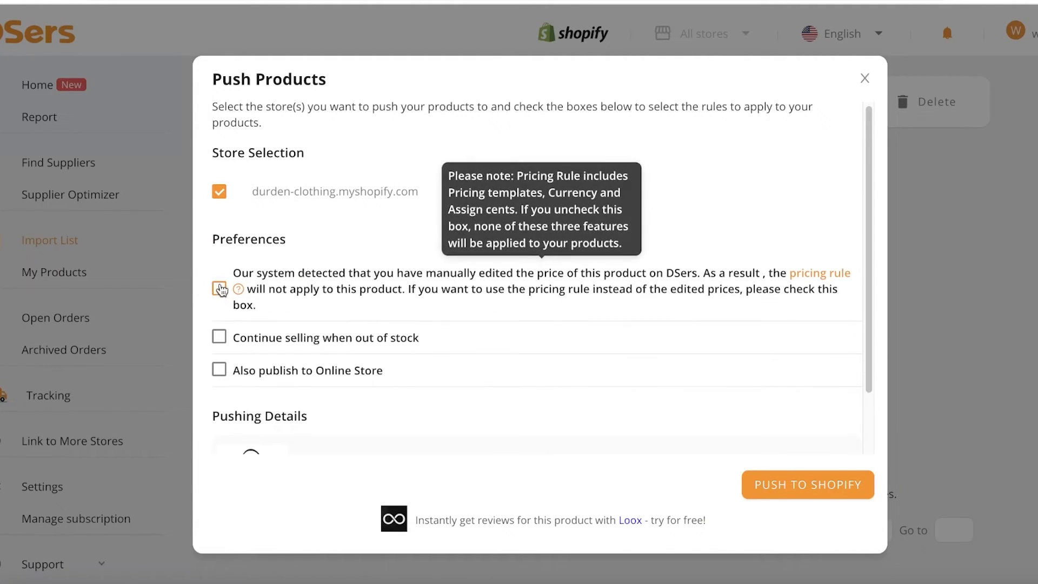
pyautogui.click(219, 281)
pyautogui.scroll(-1, 436, 330)
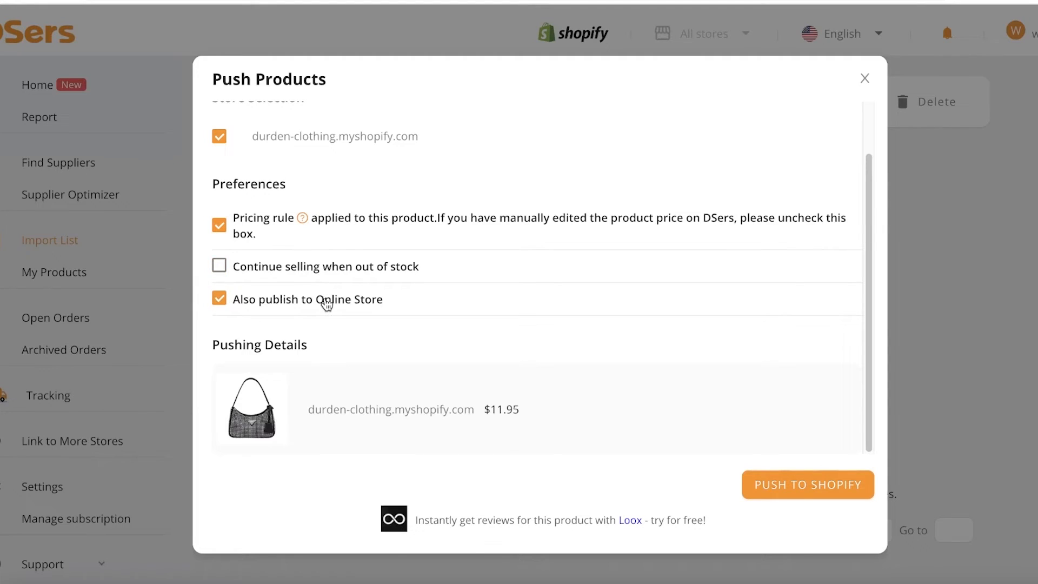
pyautogui.click(822, 486)
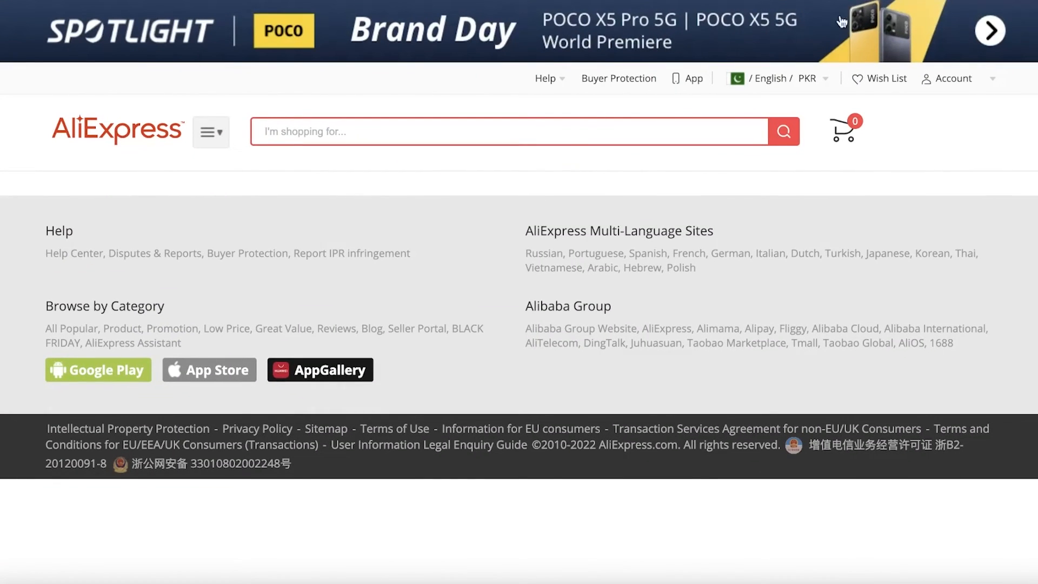
pyautogui.click(118, 137)
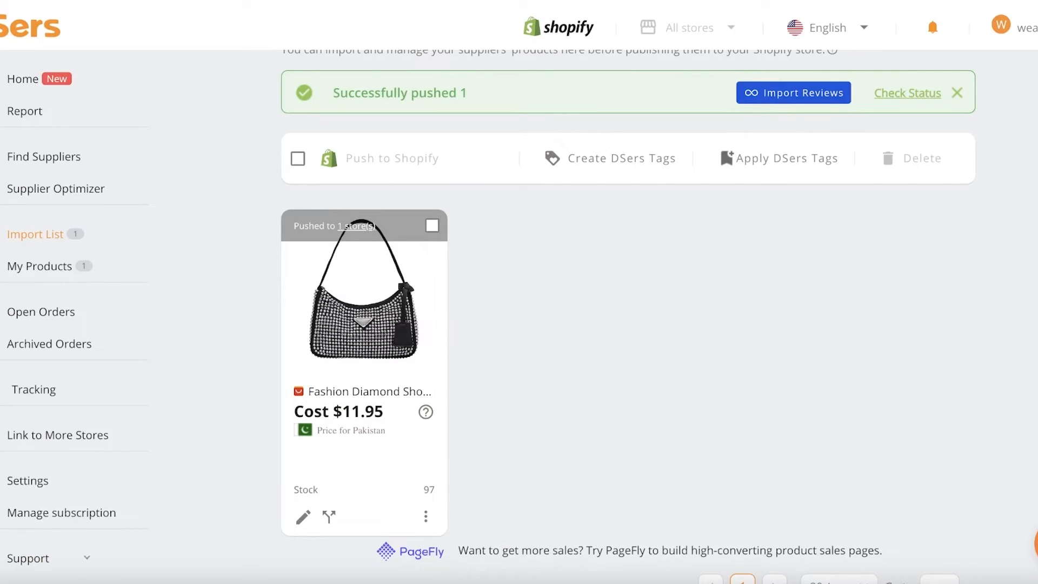
pyautogui.moveTo(998, 27)
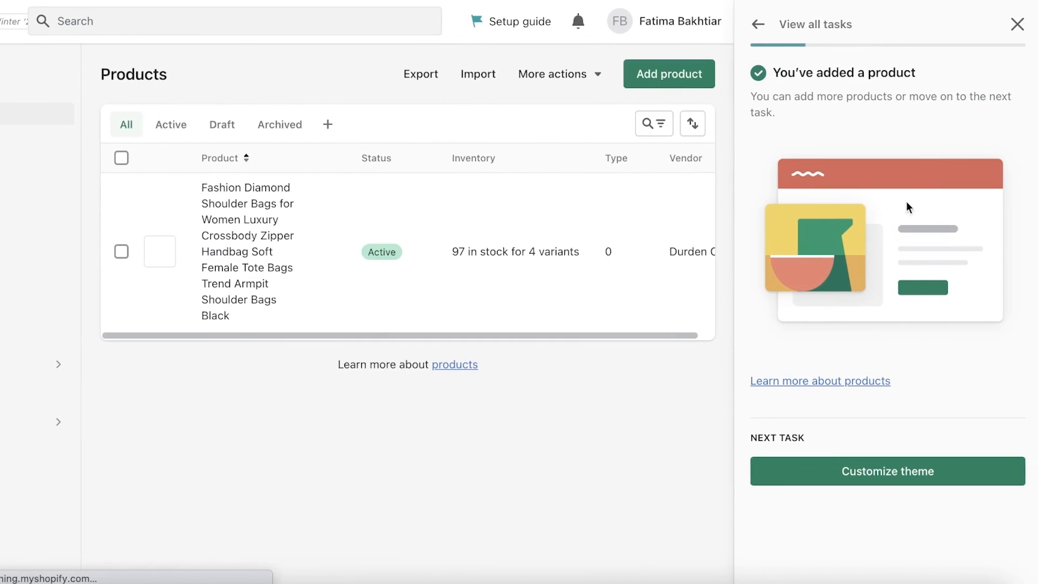
# Close the setup guide panel and open the pushed bag product in the Shopify Products list
pyautogui.click(1017, 25)
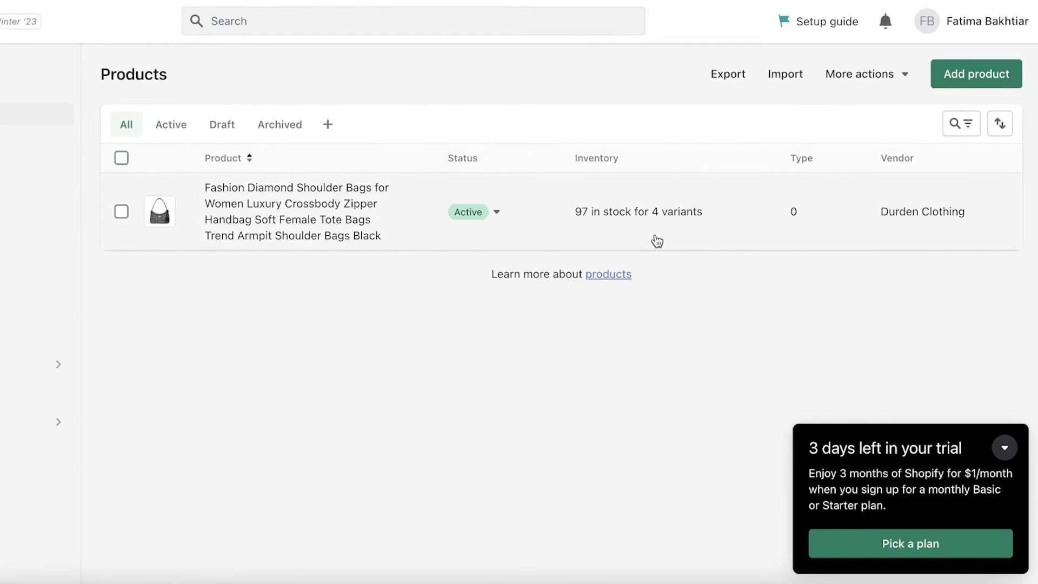
pyautogui.click(653, 239)
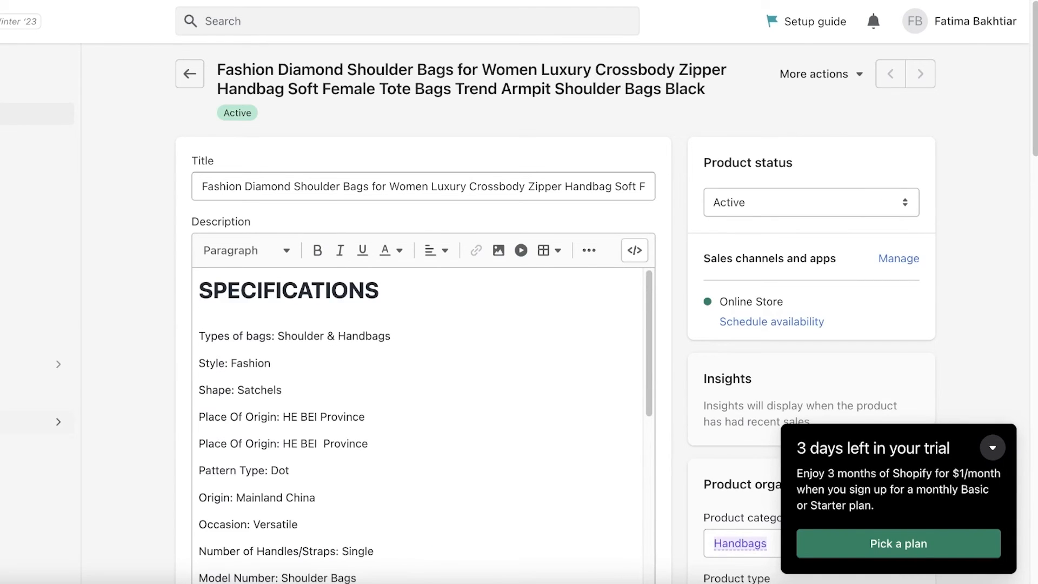
# Open the Online Store and examine the bag product in the storefront's Featured products section
pyautogui.click(47, 422)
pyautogui.click(48, 394)
pyautogui.click(104, 394)
pyautogui.click(160, 287)
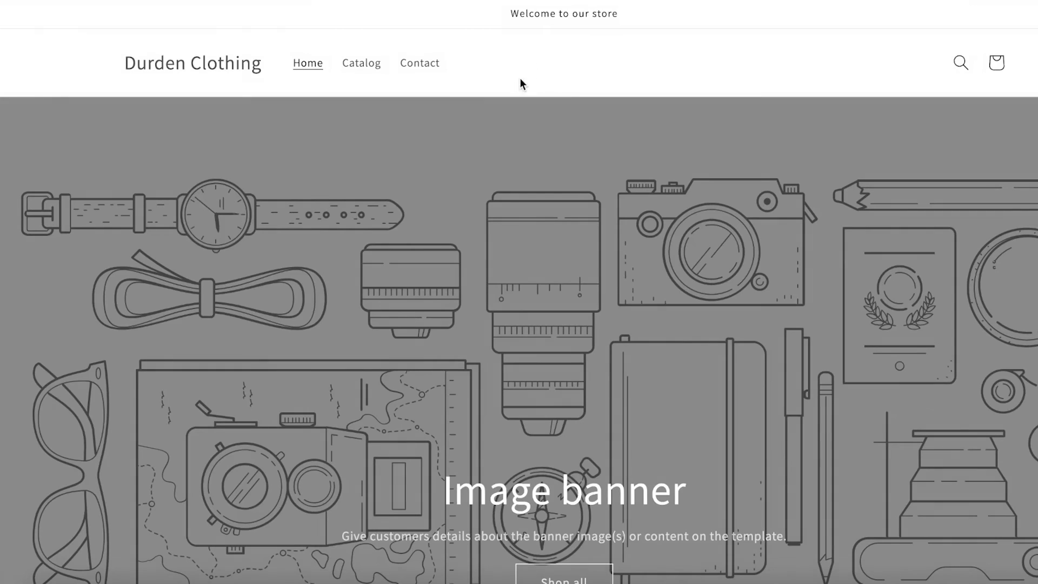
pyautogui.scroll(-16, 378, 120)
pyautogui.scroll(3, 142, 119)
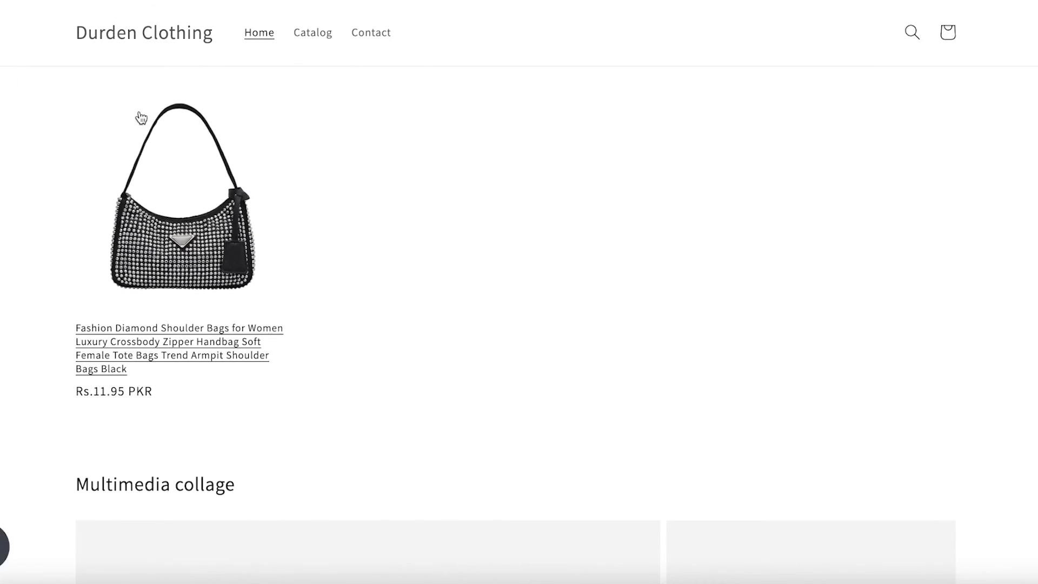
pyautogui.scroll(3, 173, 133)
pyautogui.scroll(-2, 195, 185)
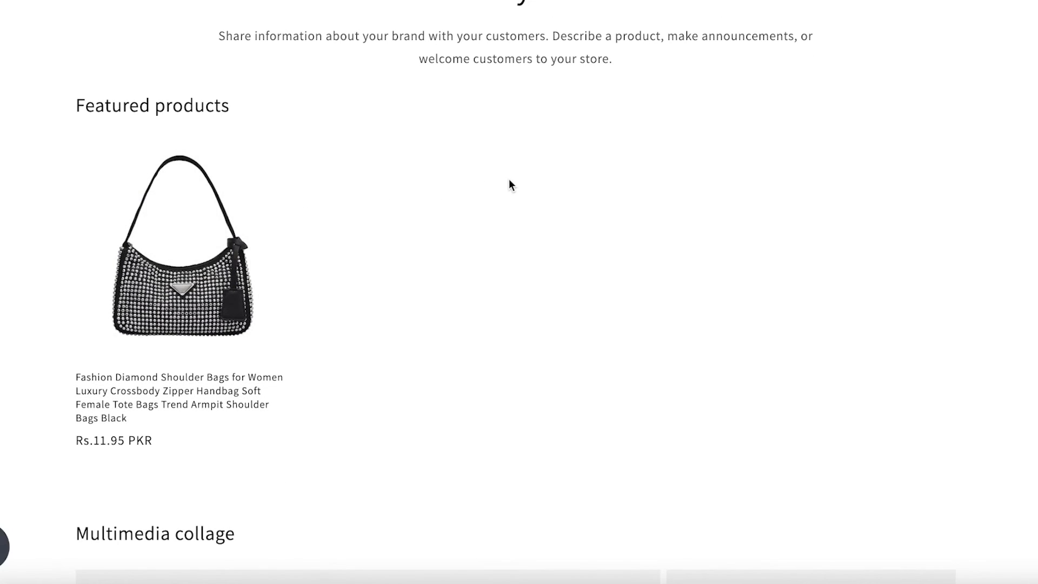
pyautogui.scroll(1, 509, 180)
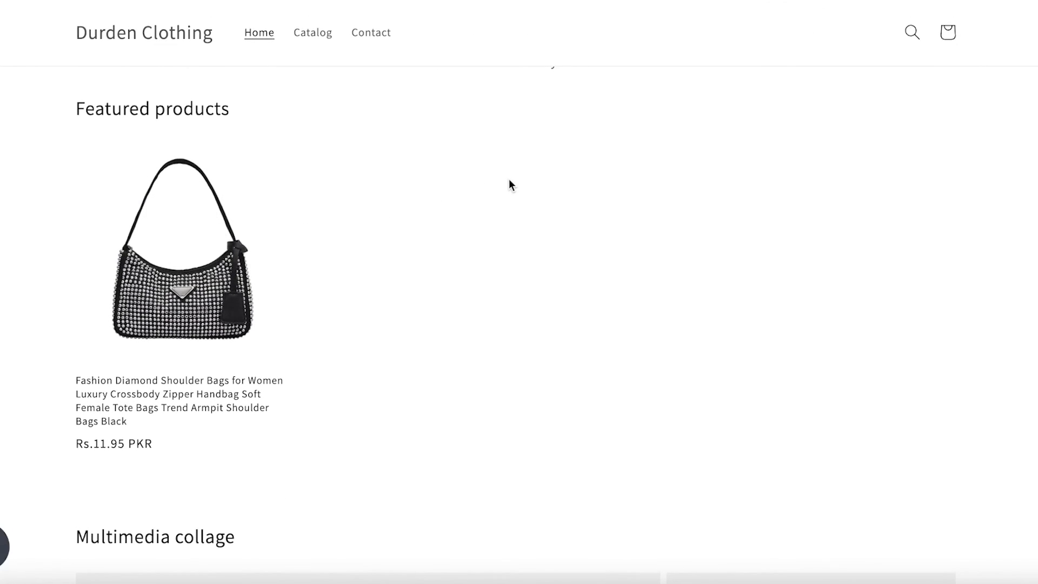